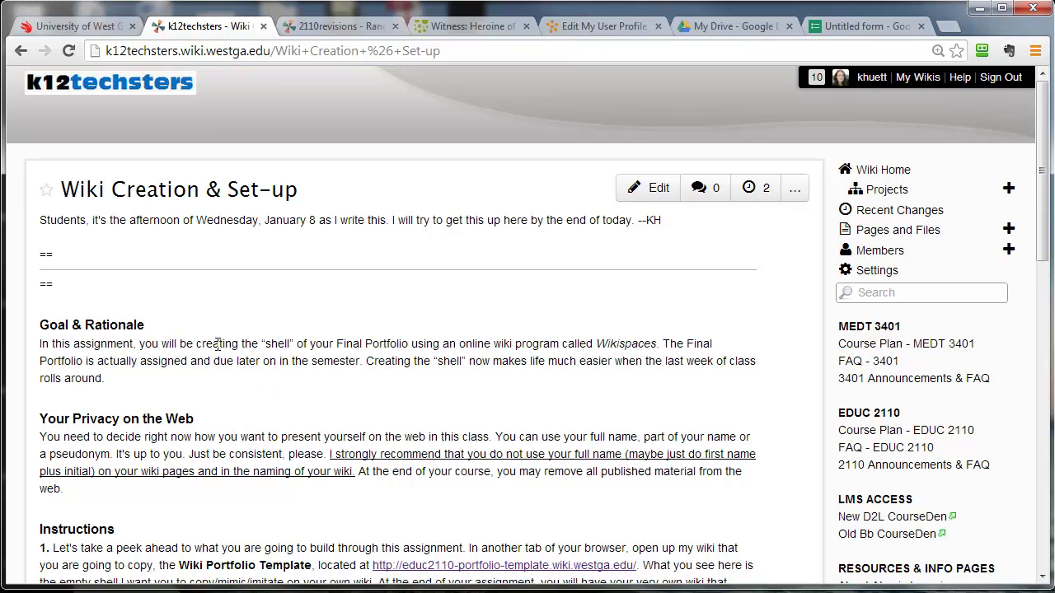
Scroll down the Wiki Creation & Set-up page to the Instructions steps 1–3.
{"action": "scroll", "coordinate": [251, 367], "scroll_direction": "down", "scroll_amount": 1}
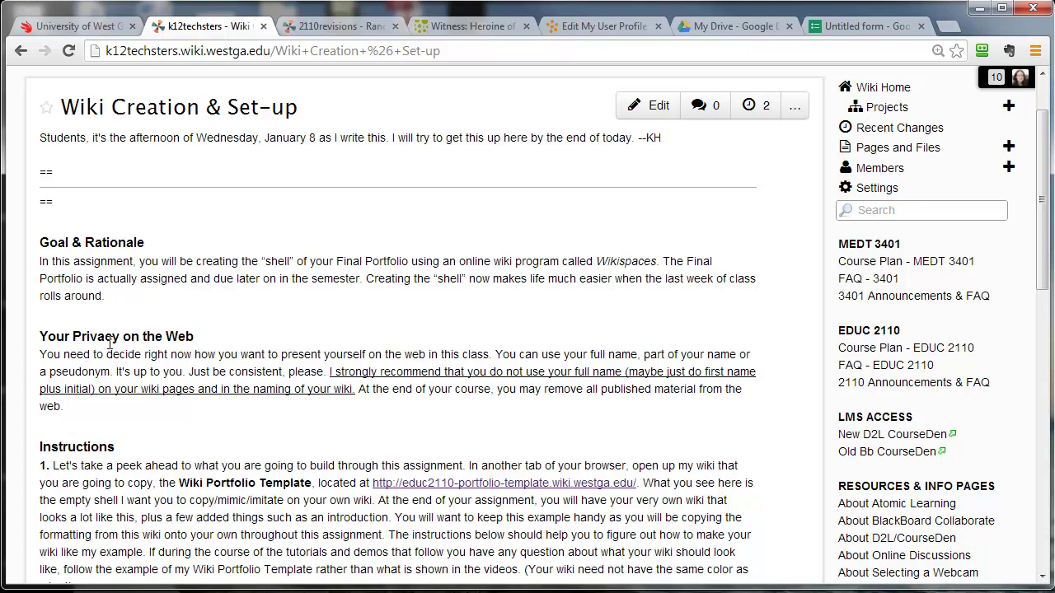
{"action": "scroll", "coordinate": [127, 359], "scroll_direction": "down", "scroll_amount": 1}
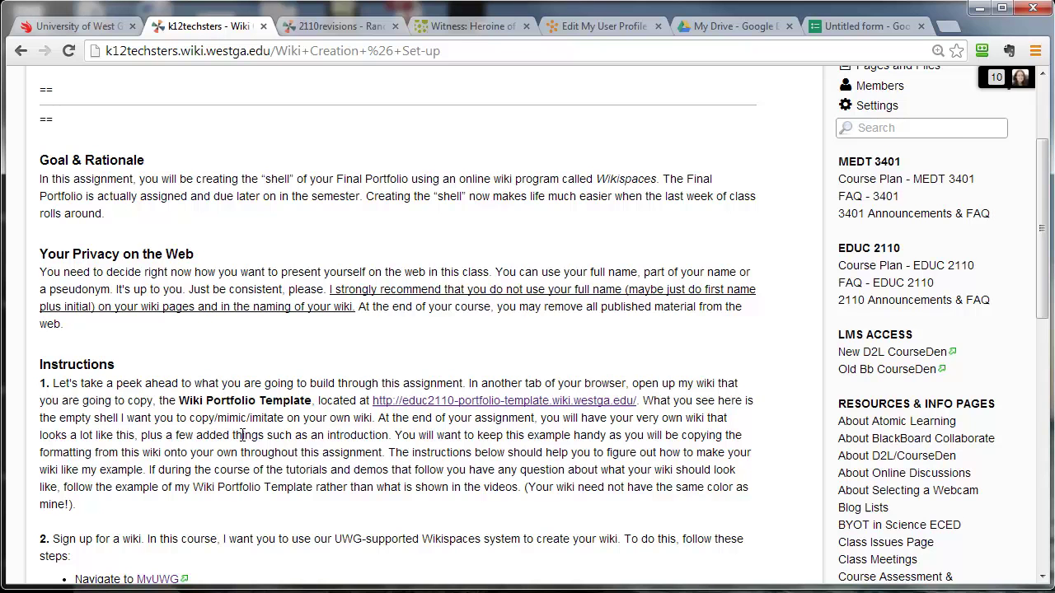
{"action": "scroll", "coordinate": [242, 434], "scroll_direction": "down", "scroll_amount": 1}
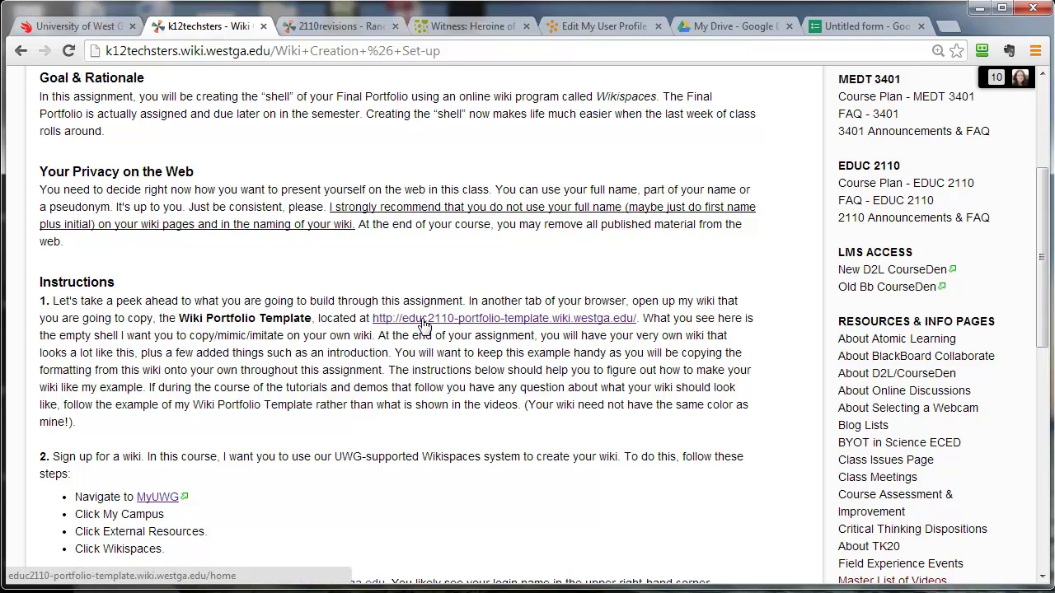
{"action": "scroll", "coordinate": [684, 396], "scroll_direction": "down", "scroll_amount": 1}
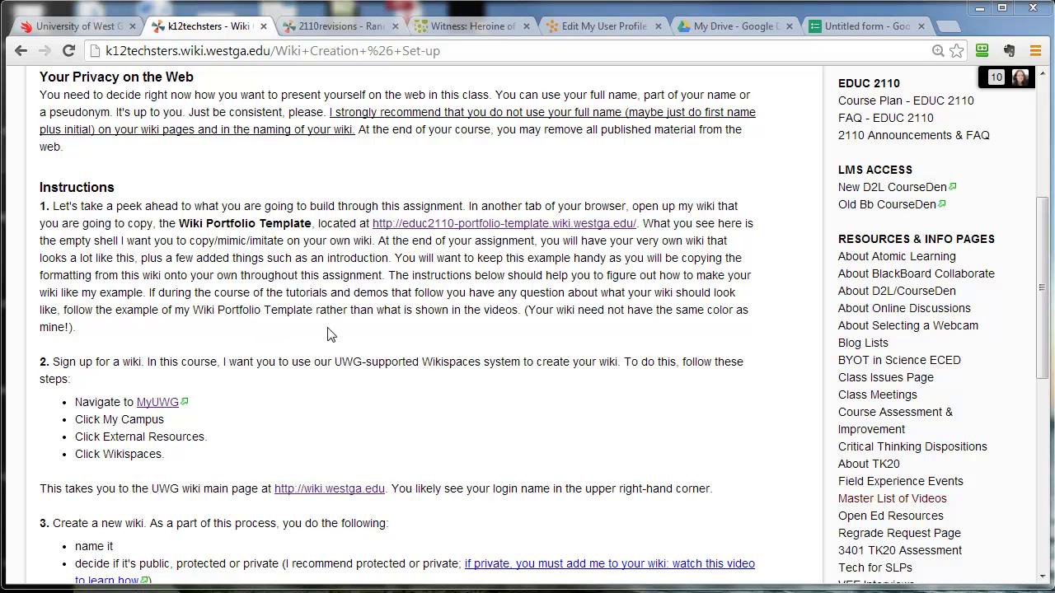
Open the Wiki Portfolio Template in a new tab and compare it with the assignment page.
{"action": "left_click", "coordinate": [442, 225]}
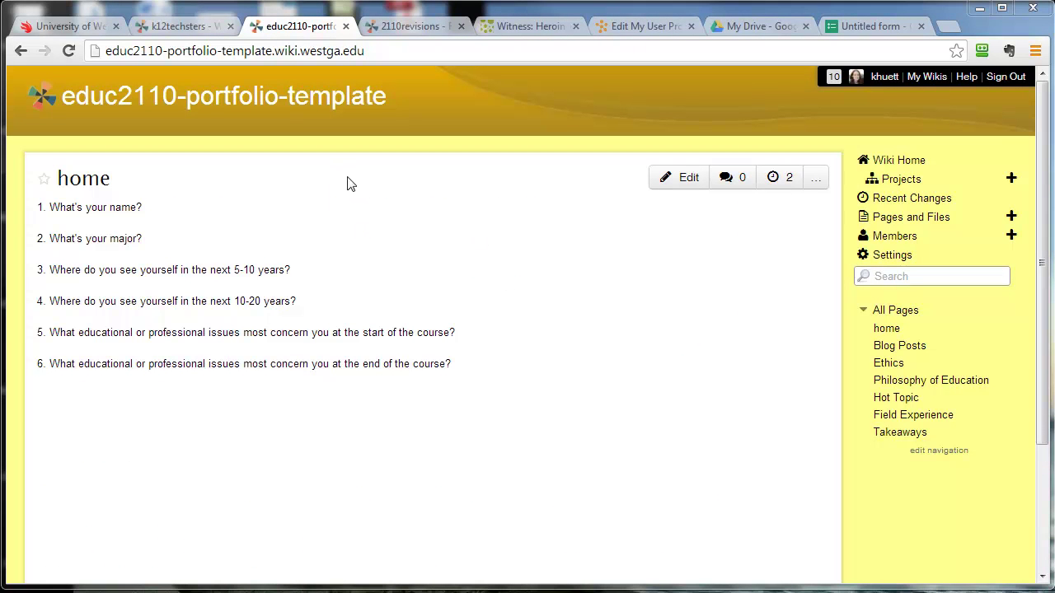
{"action": "left_click", "coordinate": [189, 31]}
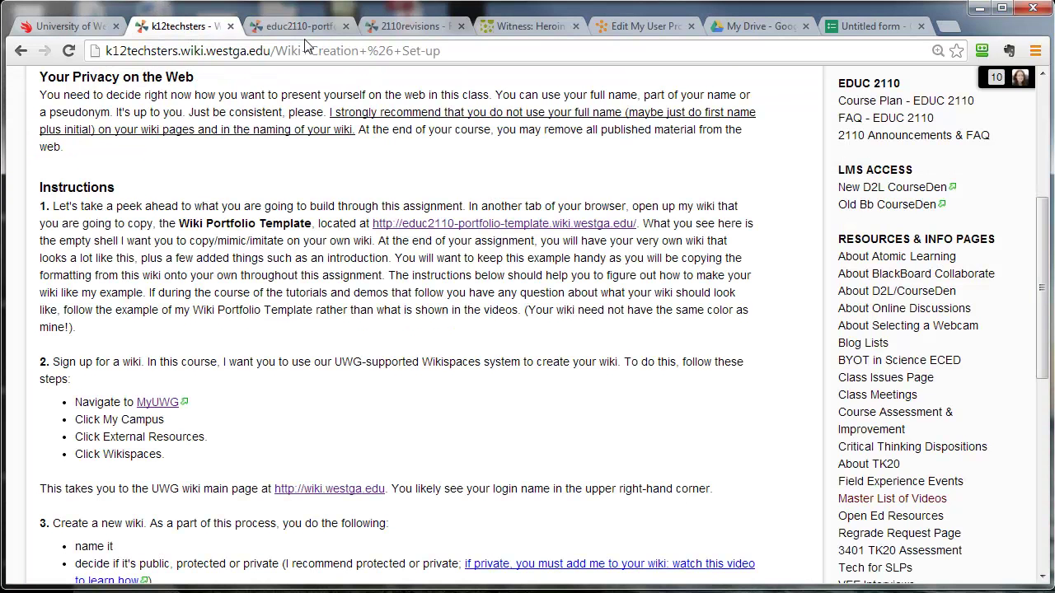
{"action": "left_click", "coordinate": [323, 33]}
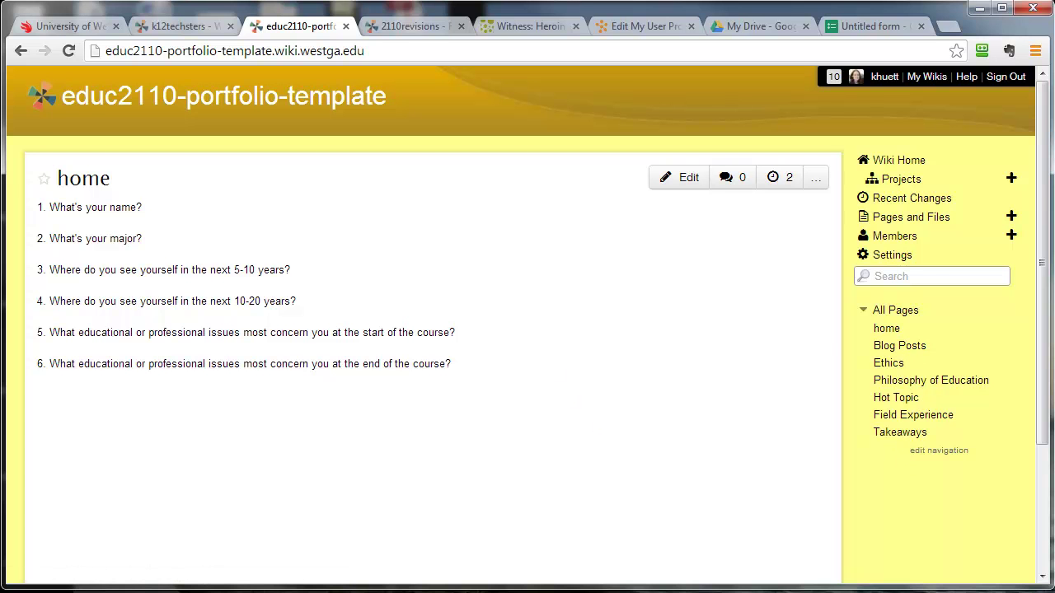
{"action": "left_click", "coordinate": [203, 33]}
Log in to the myUWG portal with the UWG user ID and password.
{"action": "scroll", "coordinate": [255, 404], "scroll_direction": "down", "scroll_amount": 3}
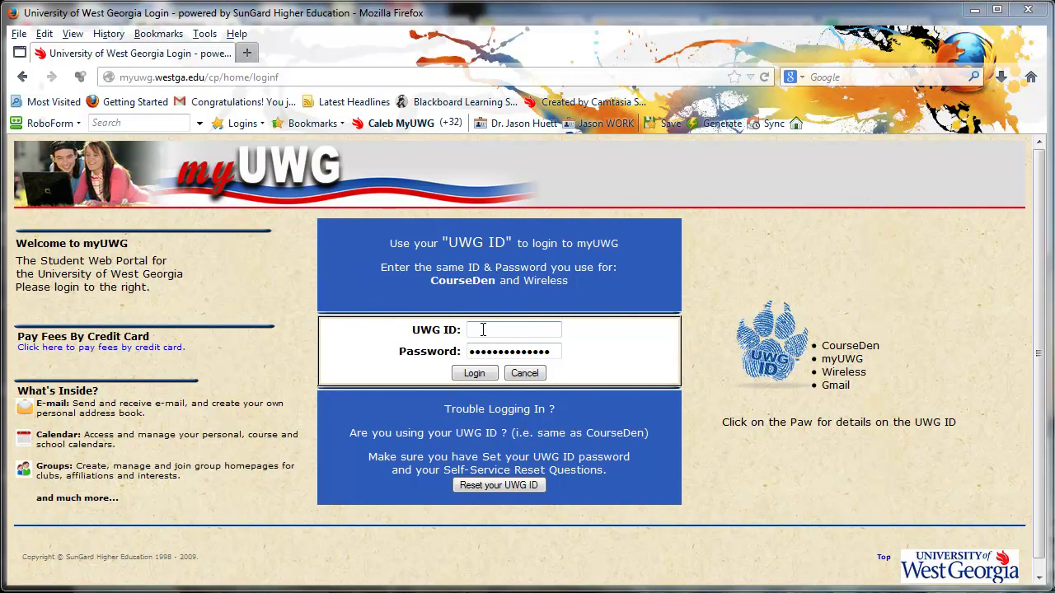
{"action": "left_click", "coordinate": [483, 330]}
{"action": "key", "text": "Tab"}
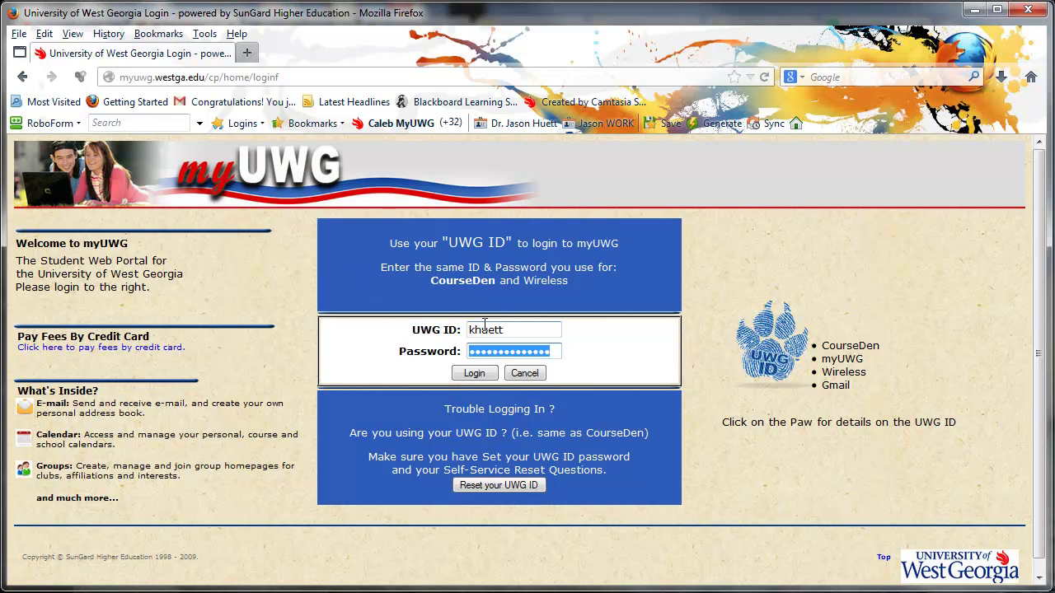
{"action": "type", "text": "•••••••••••"}
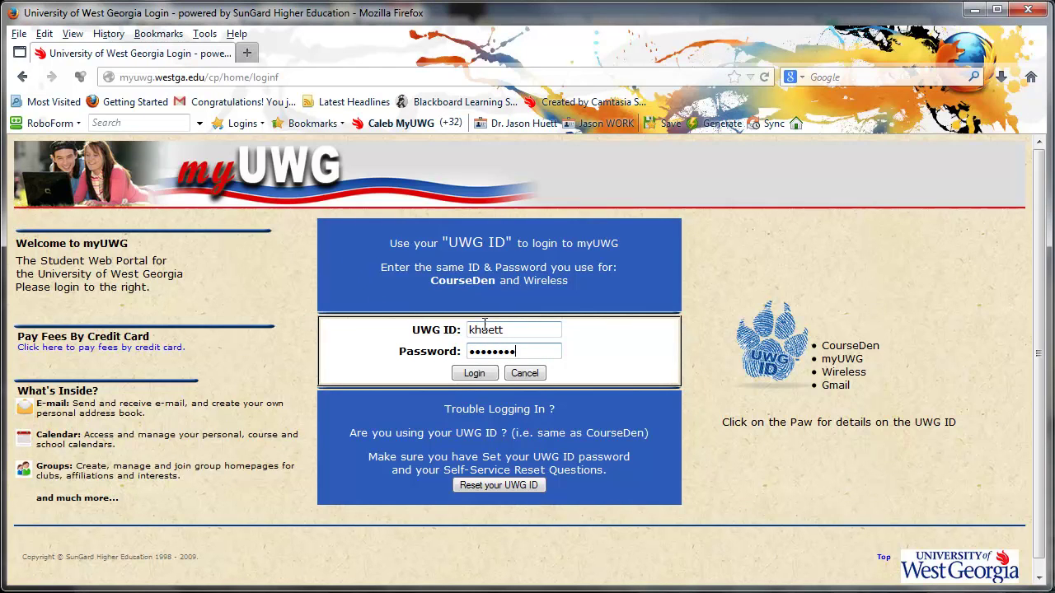
{"action": "type", "text": "•••"}
{"action": "key", "text": "Return"}
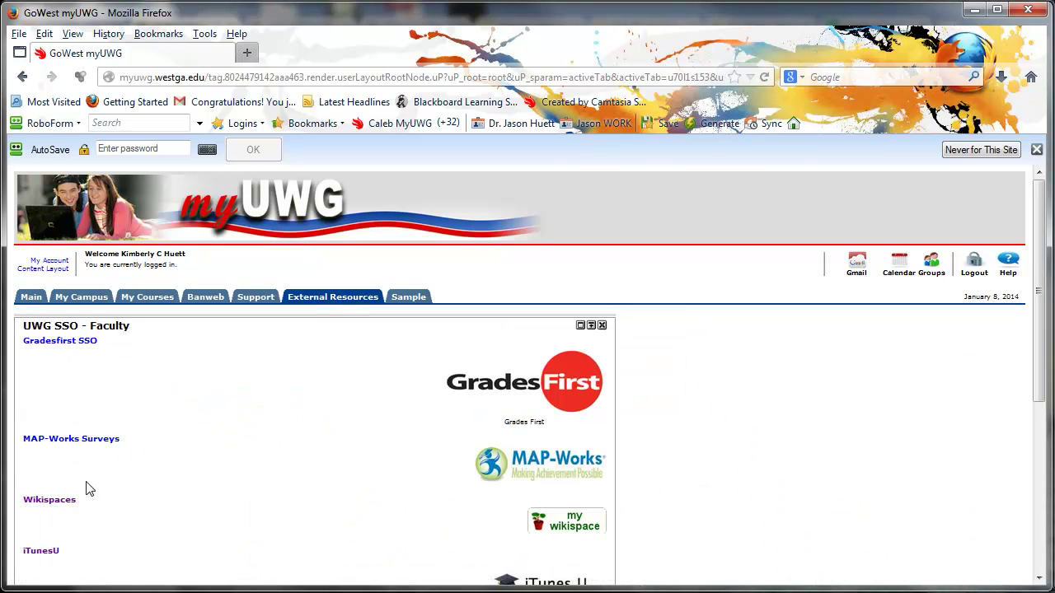
Open Wikispaces from the myUWG External Resources links.
{"action": "left_click", "coordinate": [54, 502]}
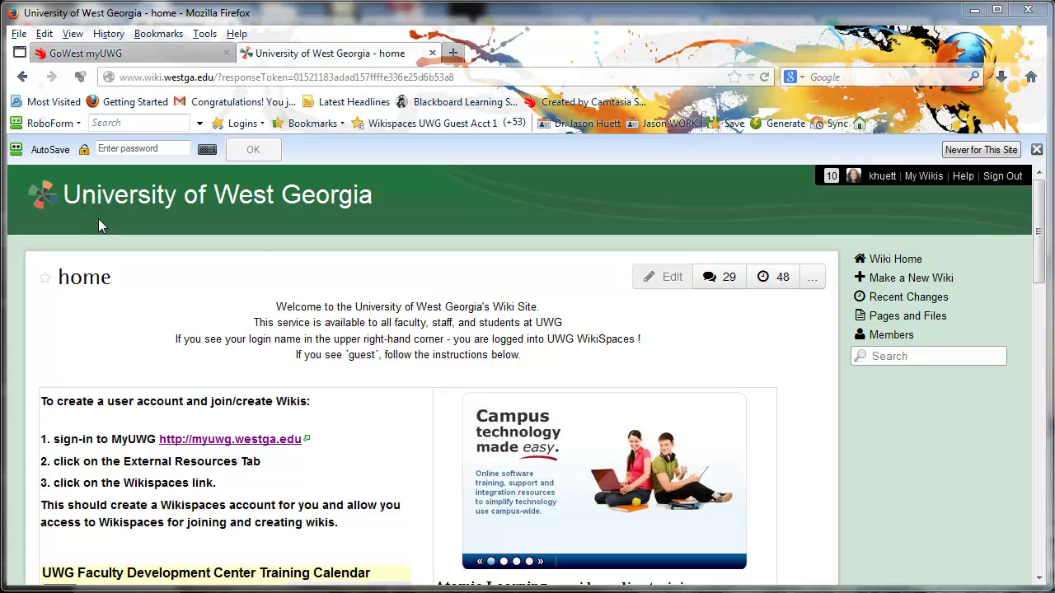
Dismiss the RoboForm password-saving bar.
{"action": "left_click", "coordinate": [1037, 150]}
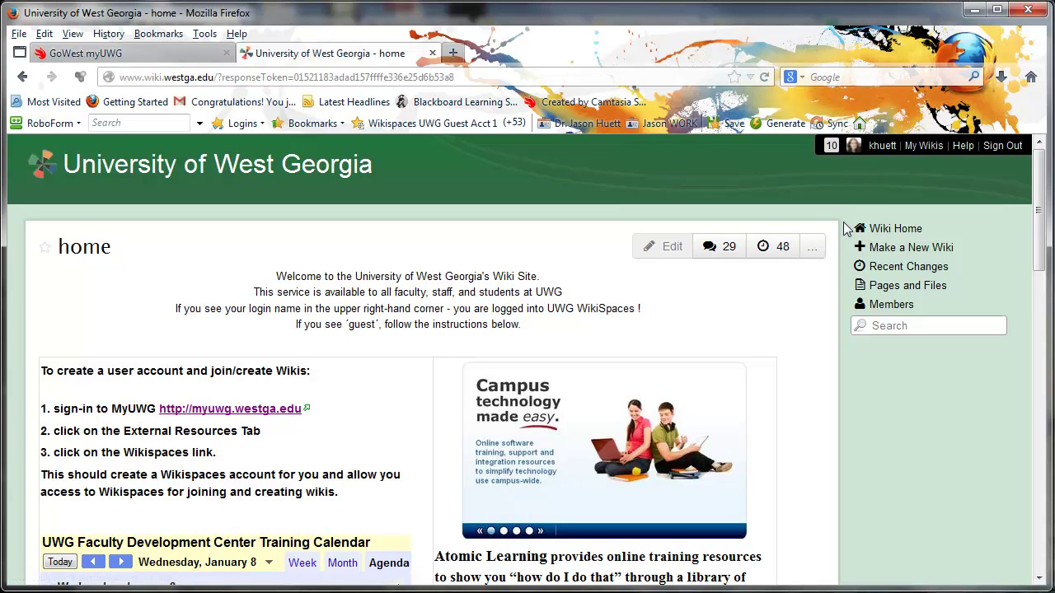
{"action": "left_click", "coordinate": [901, 251]}
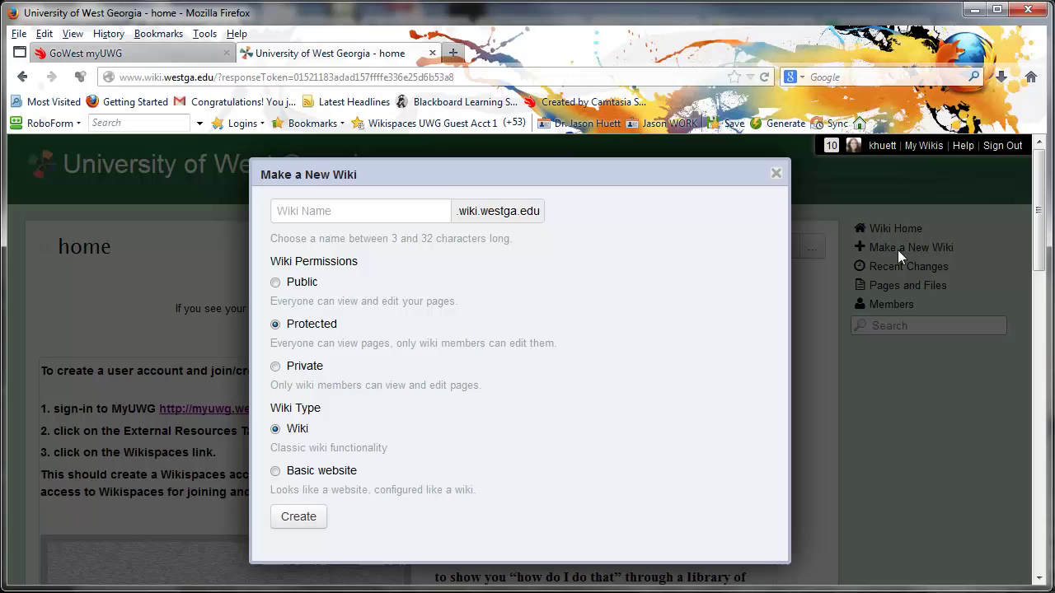
{"action": "left_click", "coordinate": [336, 211]}
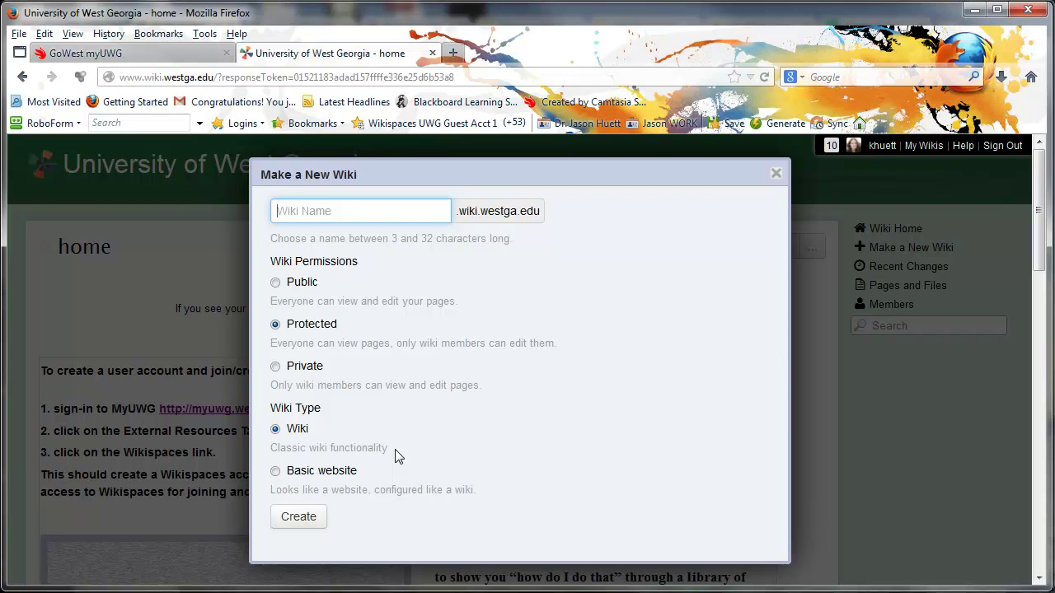
Name the new protected wiki 'educ-sample' and create it.
{"action": "left_click", "coordinate": [299, 520]}
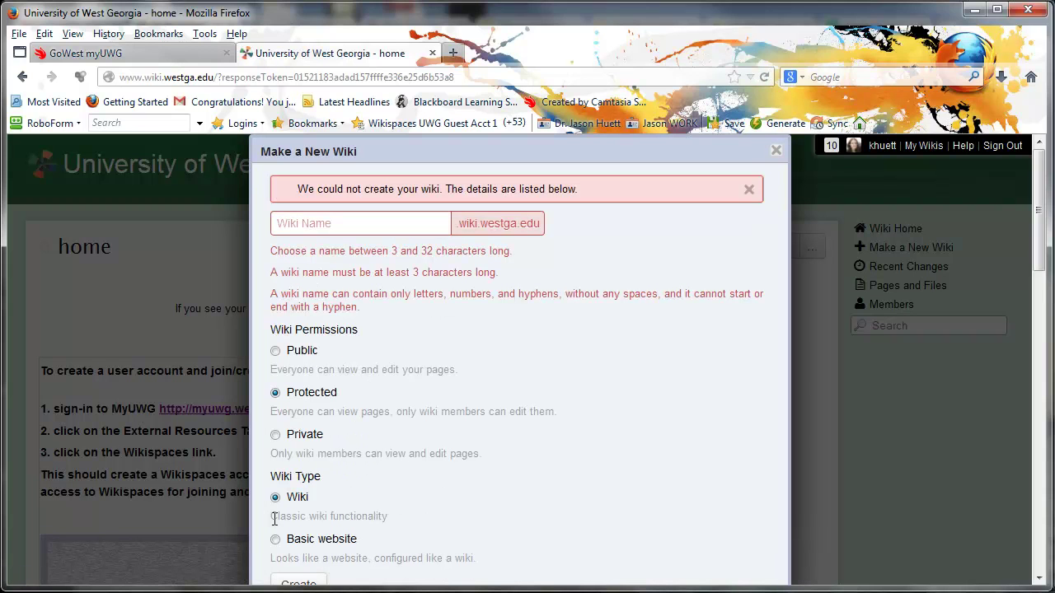
{"action": "left_click", "coordinate": [322, 224]}
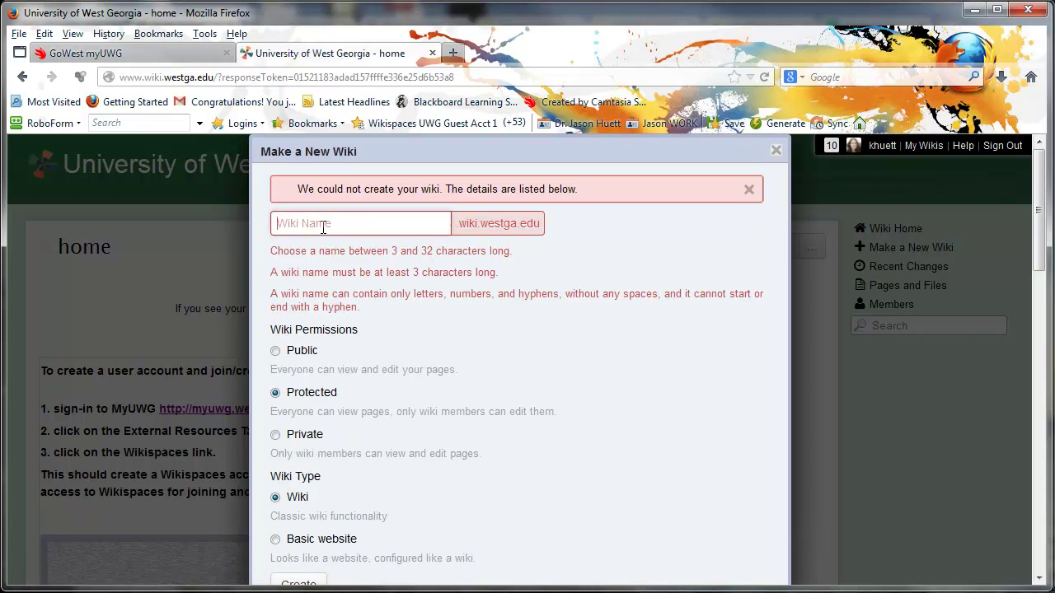
{"action": "type", "text": "educsample"}
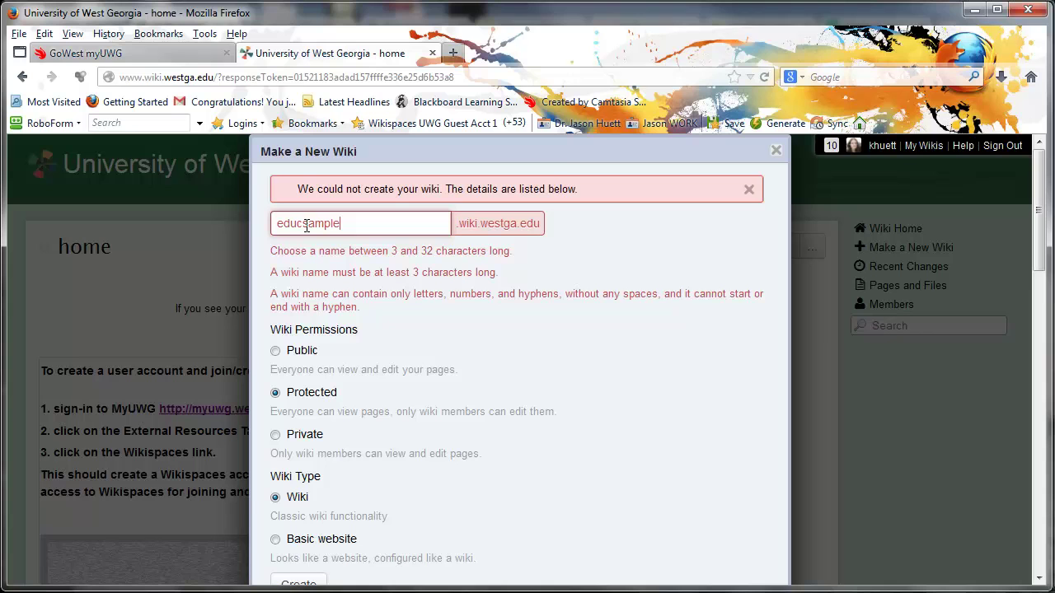
{"action": "mouse_move", "coordinate": [637, 130]}
{"action": "type", "text": "-"}
{"action": "left_click", "coordinate": [324, 579]}
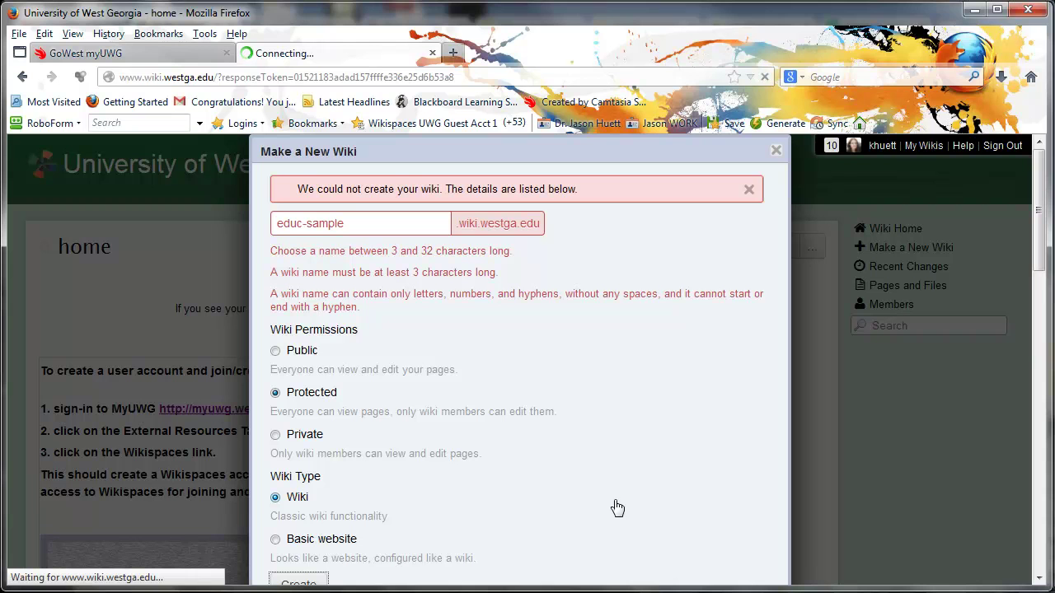
{"action": "left_click", "coordinate": [299, 582]}
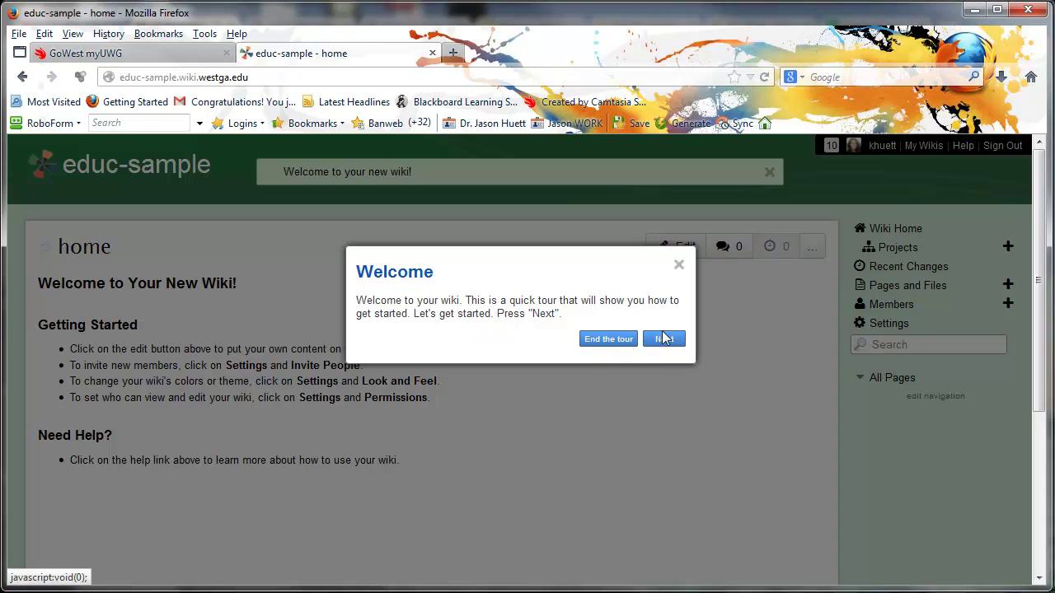
Dismiss the welcome tour, then apply the Plato theme with its blue colour scheme.
{"action": "left_click", "coordinate": [608, 341]}
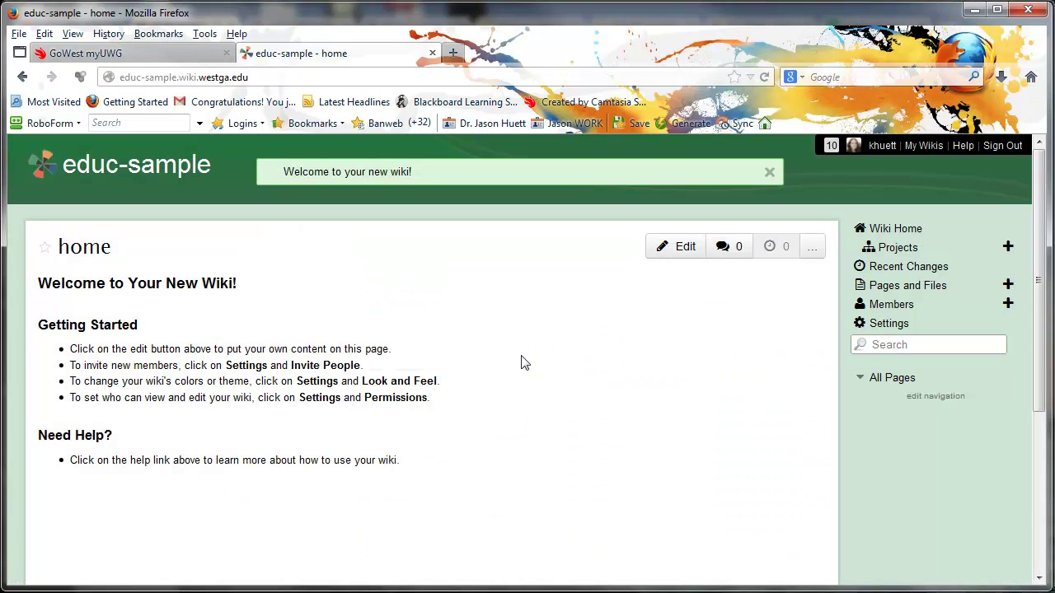
{"action": "left_click", "coordinate": [891, 325]}
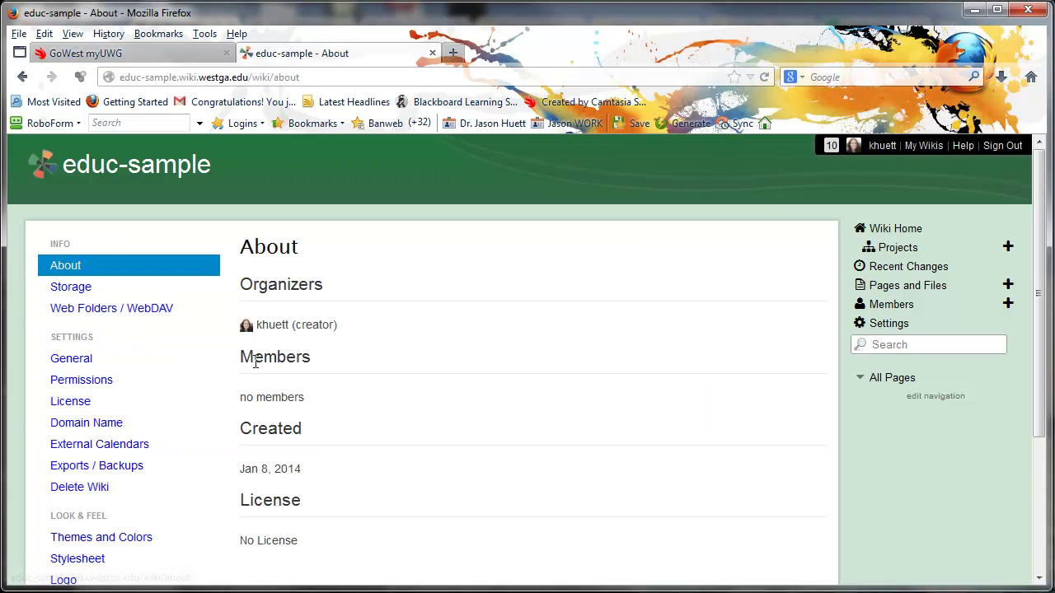
{"action": "scroll", "coordinate": [268, 354], "scroll_direction": "down", "scroll_amount": 3}
{"action": "left_click", "coordinate": [102, 353]}
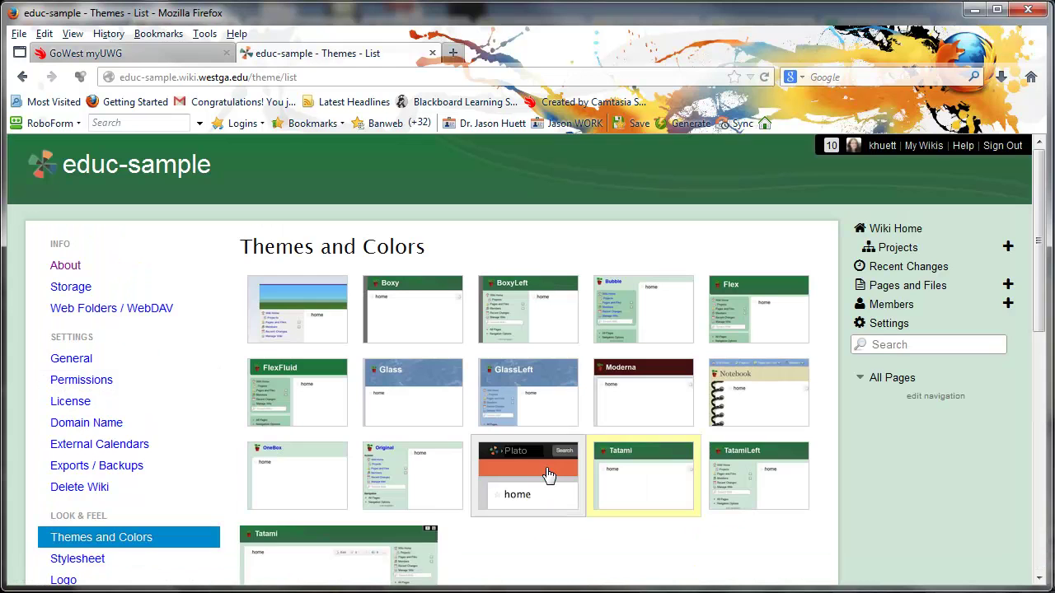
{"action": "left_click", "coordinate": [553, 478]}
{"action": "scroll", "coordinate": [507, 486], "scroll_direction": "down", "scroll_amount": 3}
{"action": "scroll", "coordinate": [505, 492], "scroll_direction": "down", "scroll_amount": 2}
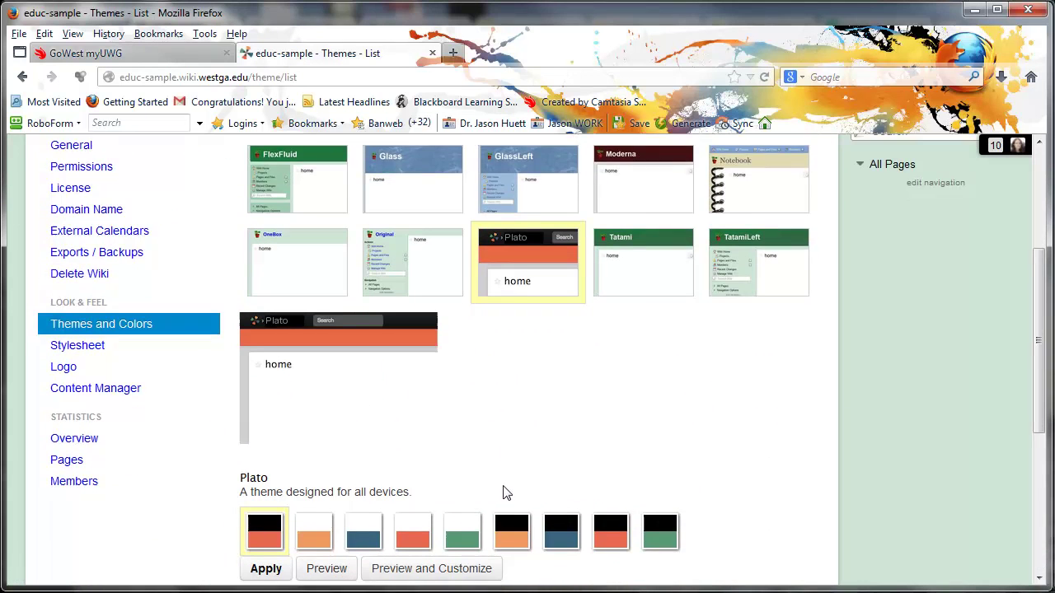
{"action": "left_click", "coordinate": [364, 468]}
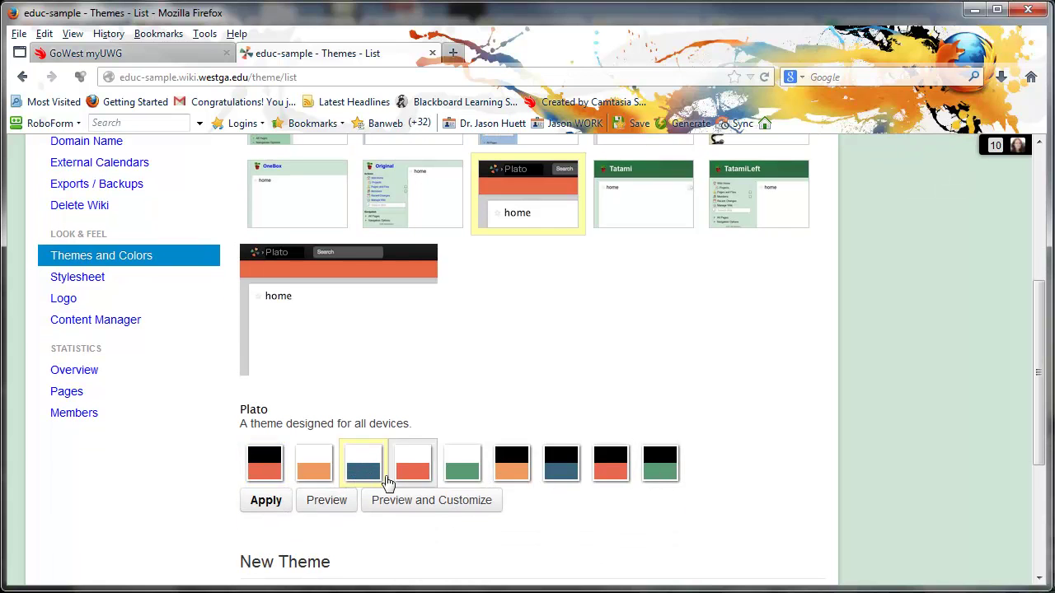
{"action": "left_click", "coordinate": [266, 499]}
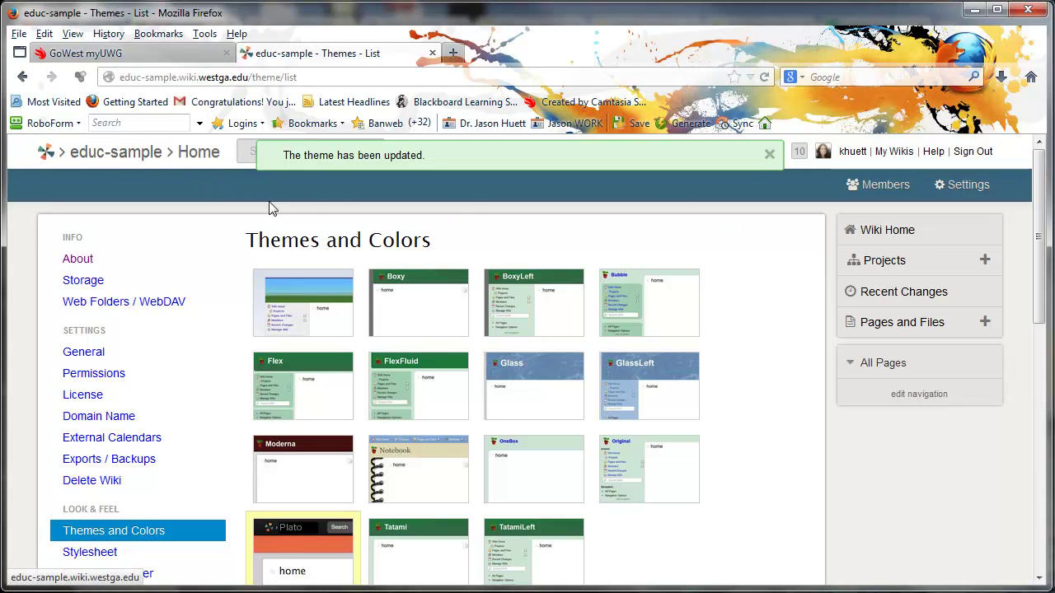
Return to the educ-sample home page via the breadcrumb.
{"action": "left_click", "coordinate": [117, 157]}
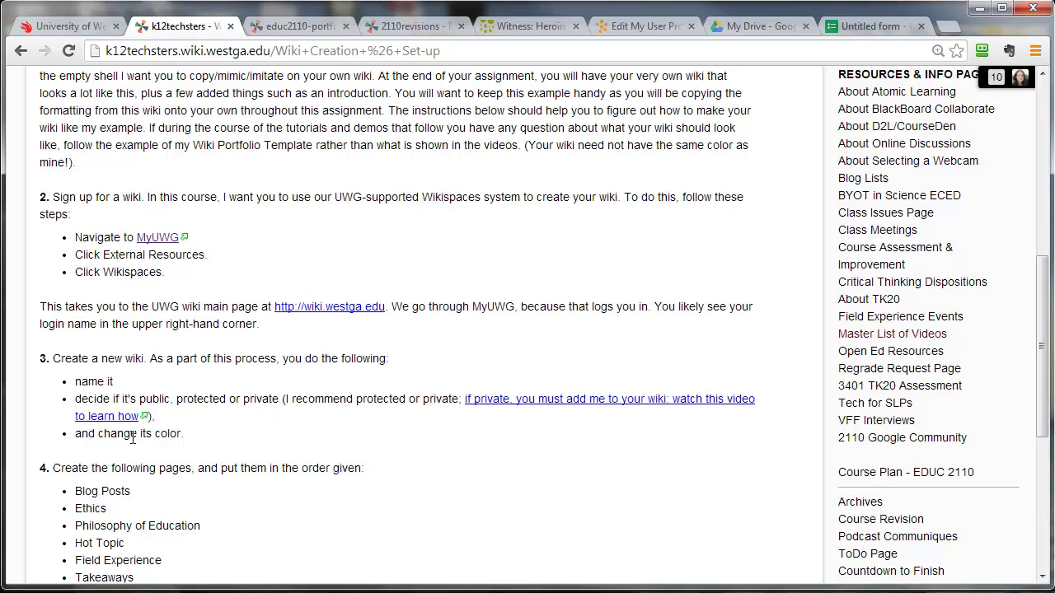
{"action": "scroll", "coordinate": [244, 445], "scroll_direction": "down", "scroll_amount": 2}
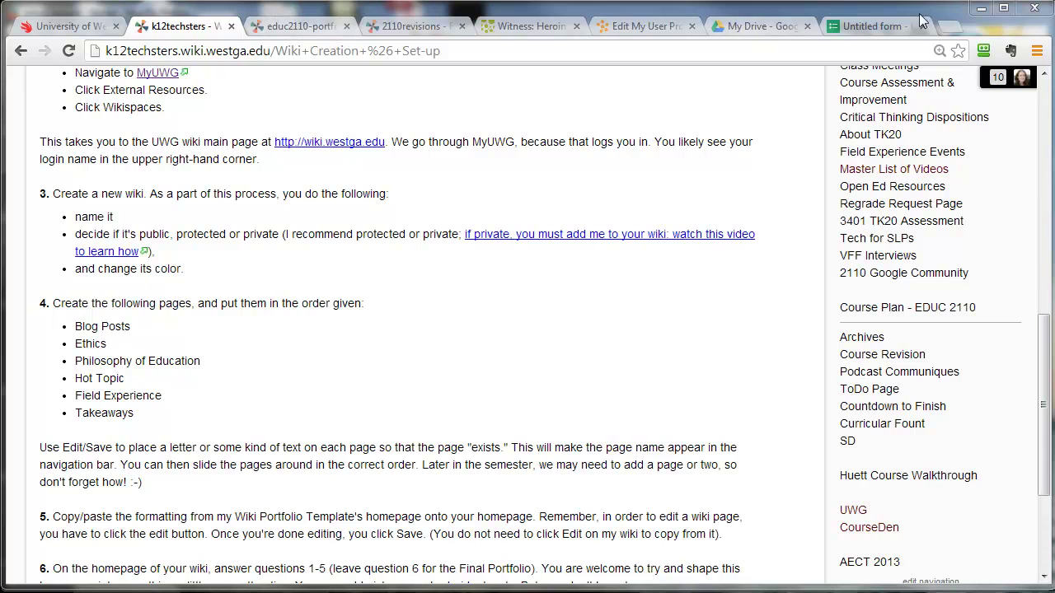
{"action": "left_click", "coordinate": [980, 8]}
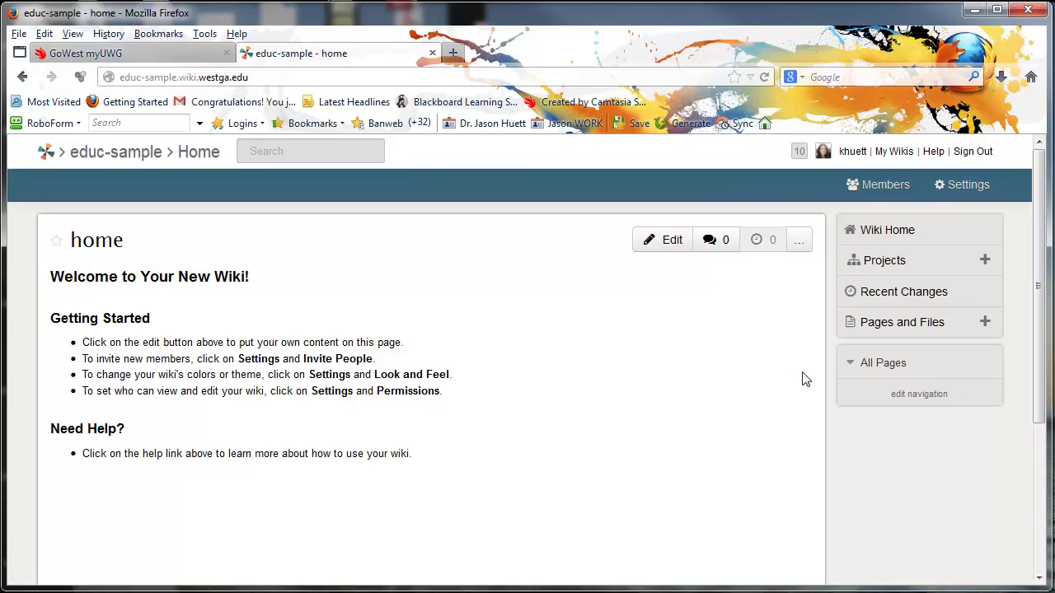
{"action": "scroll", "coordinate": [508, 379], "scroll_direction": "down", "scroll_amount": 5}
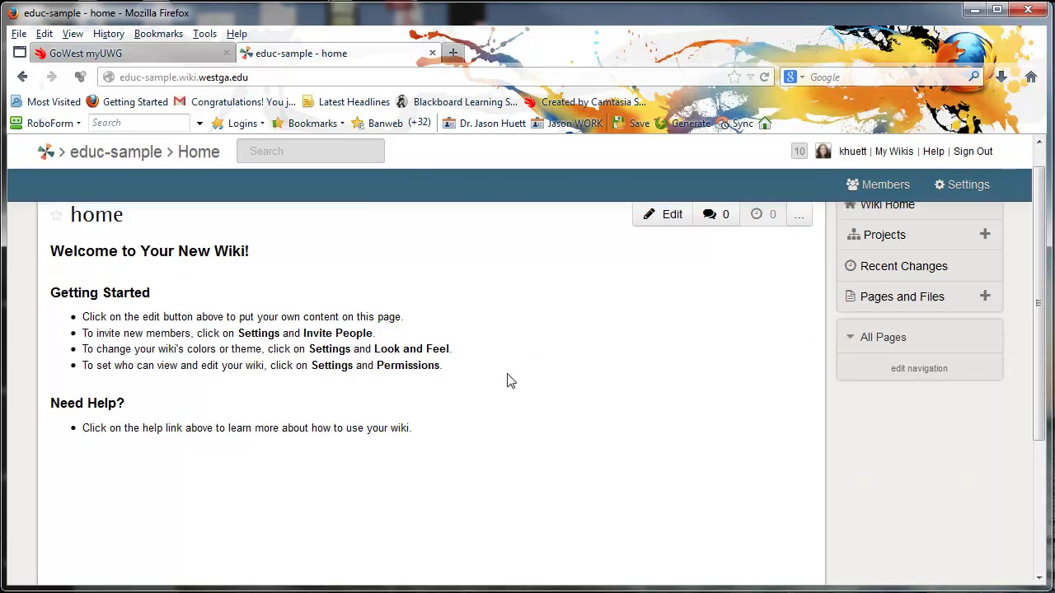
{"action": "scroll", "coordinate": [498, 385], "scroll_direction": "up", "scroll_amount": 5}
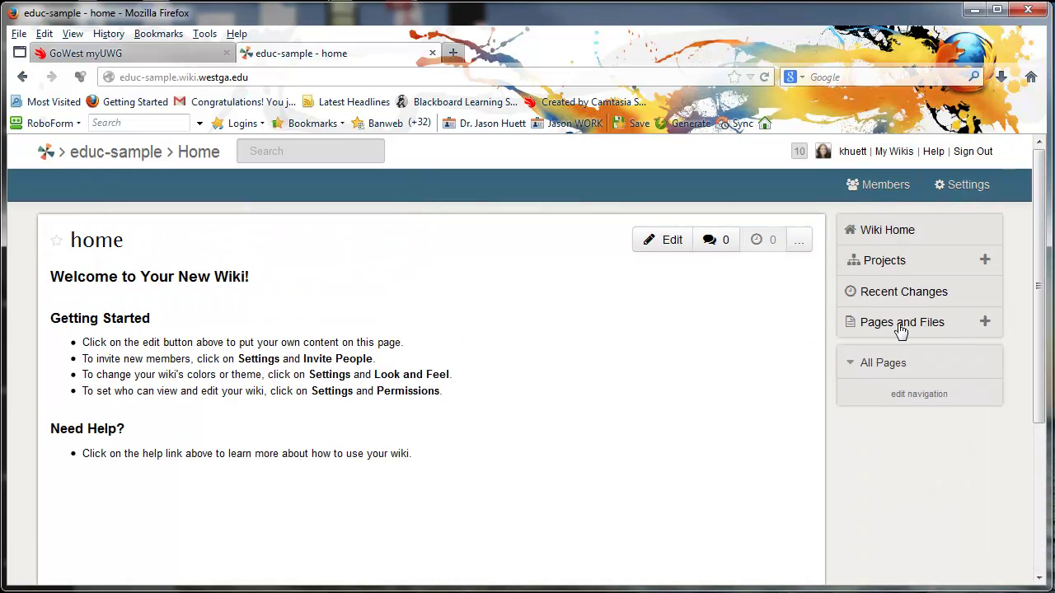
Create and save a 'Blog Posts' page containing the placeholder x.
{"action": "left_click", "coordinate": [985, 322]}
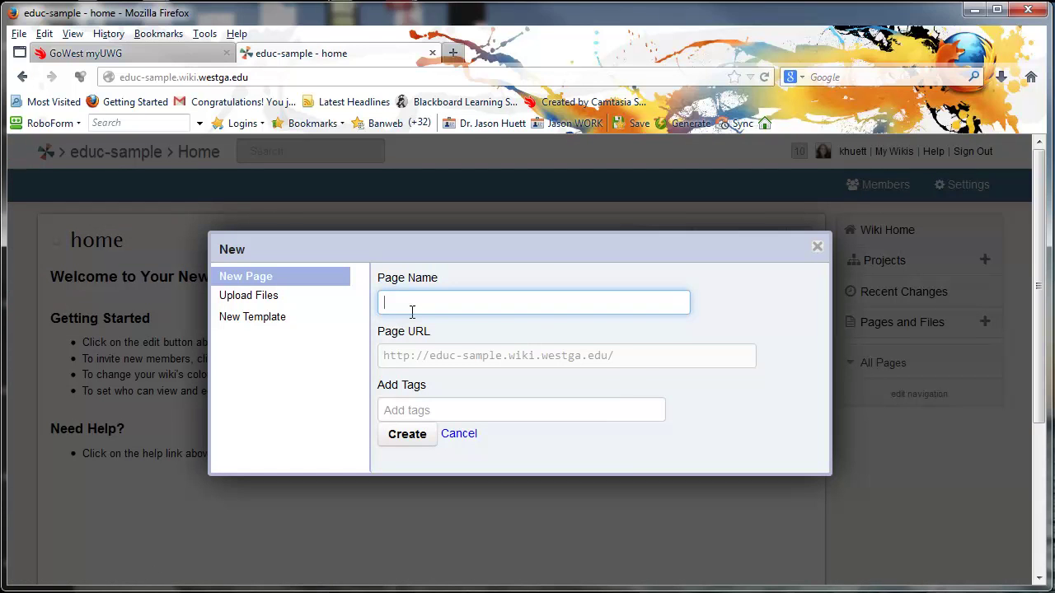
{"action": "type", "text": "Blog Posts"}
{"action": "left_click", "coordinate": [410, 437]}
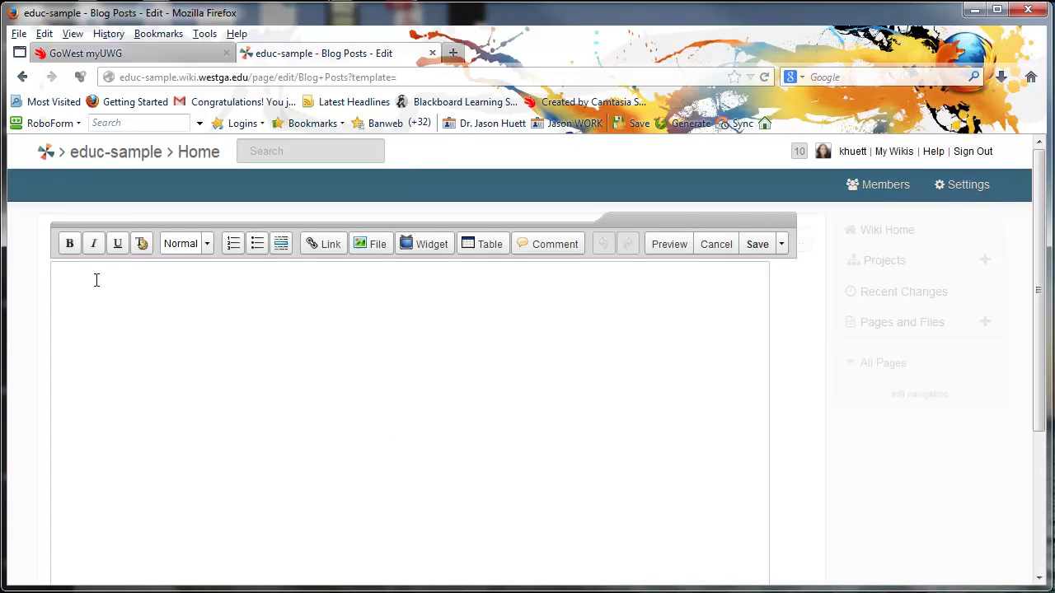
{"action": "left_click", "coordinate": [758, 247]}
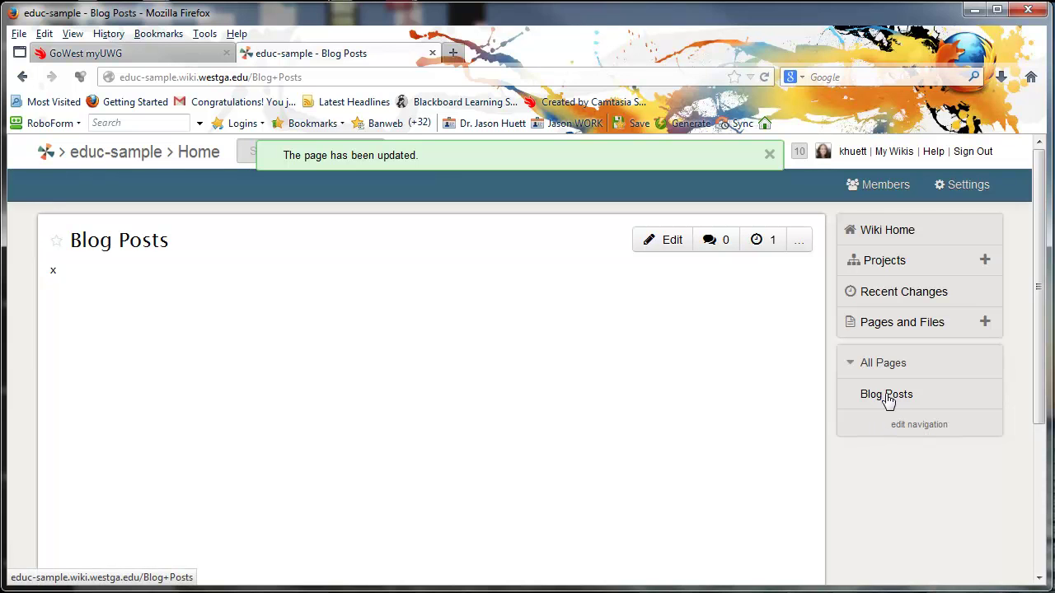
{"action": "double_click", "coordinate": [51, 272]}
{"action": "left_click", "coordinate": [69, 291]}
Create and save an 'Ethics' page containing the placeholder x.
{"action": "left_click", "coordinate": [985, 322]}
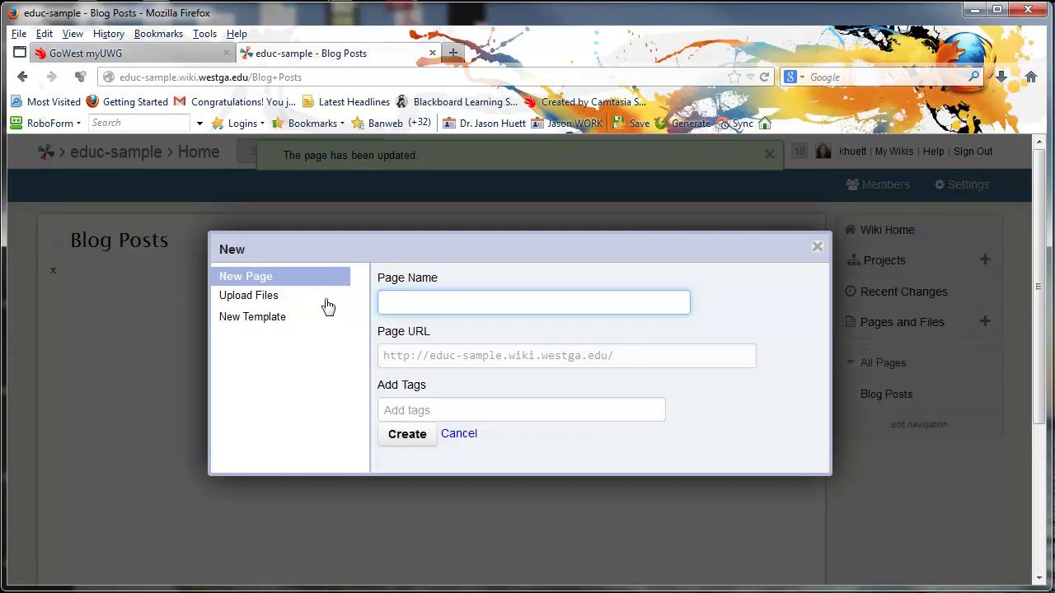
{"action": "type", "text": "Ethics"}
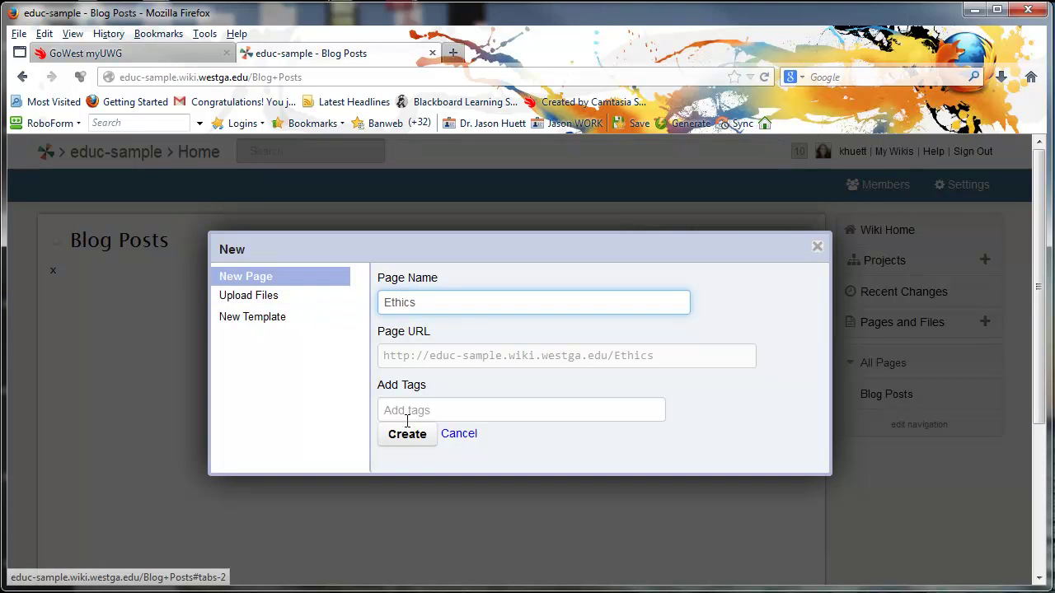
{"action": "left_click", "coordinate": [402, 437]}
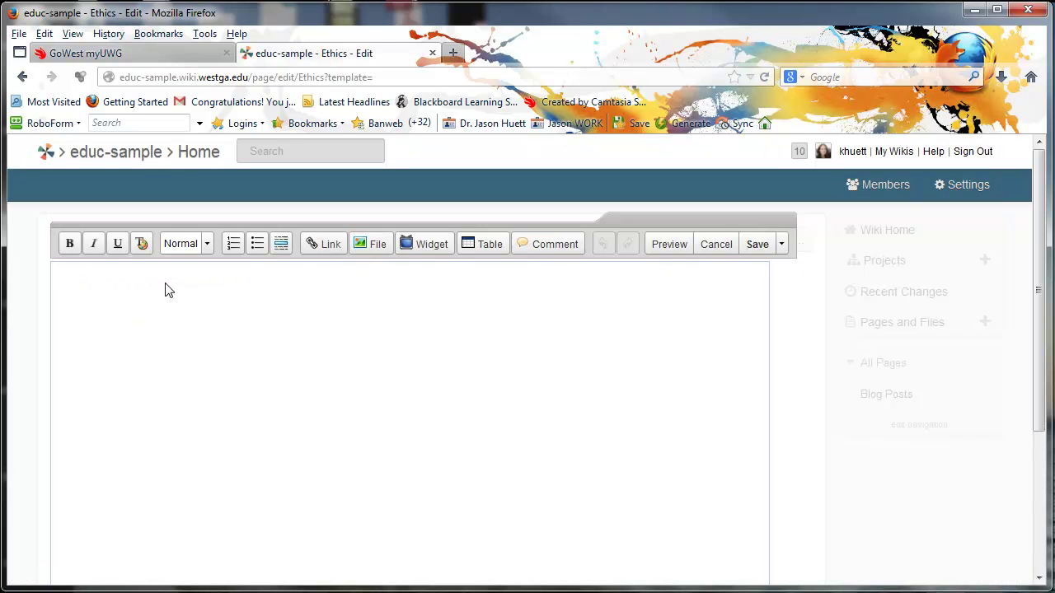
{"action": "left_click", "coordinate": [146, 294]}
{"action": "type", "text": "x"}
{"action": "left_click", "coordinate": [759, 251]}
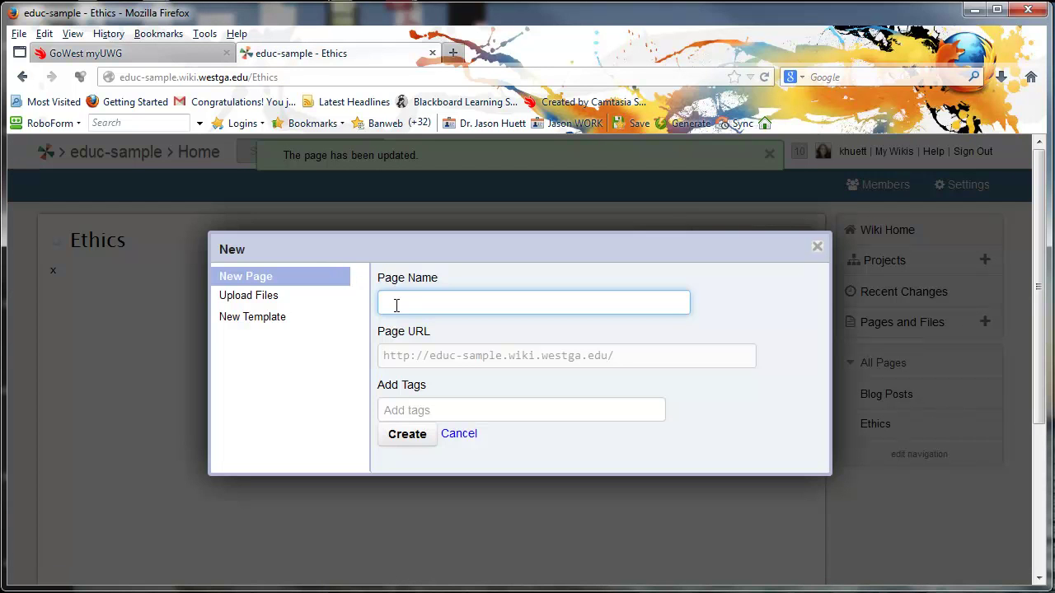
Create a Philosophy of Education page and save it with placeholder text x.
{"action": "type", "text": "phy of Education"}
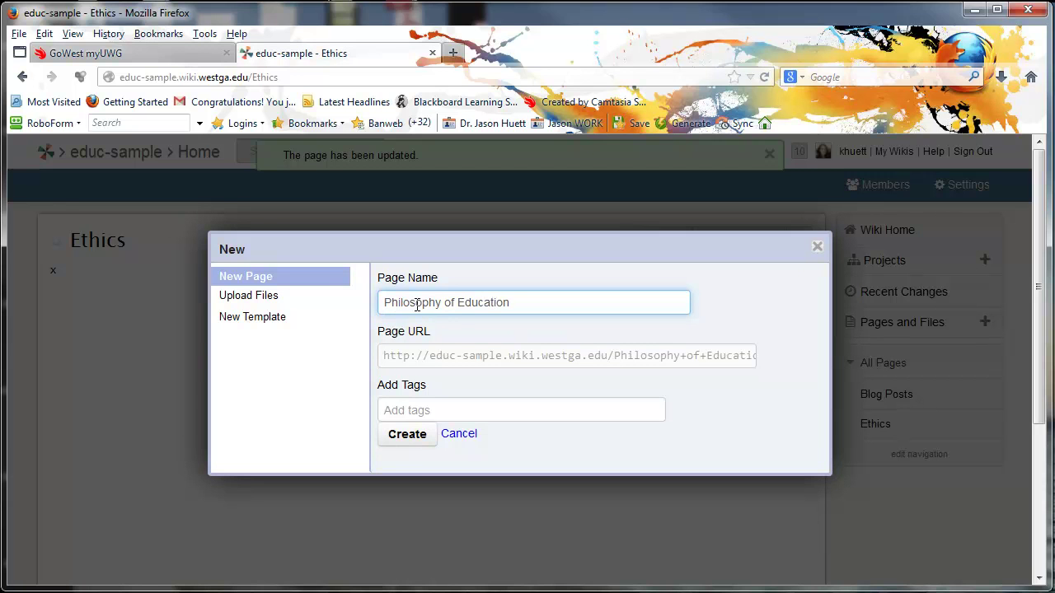
{"action": "left_click", "coordinate": [410, 437]}
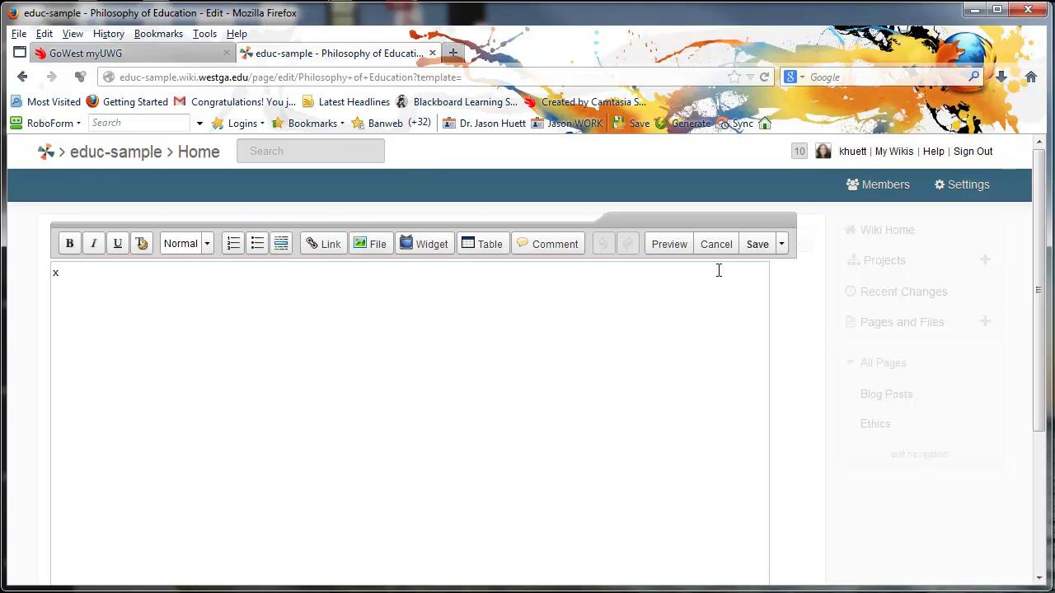
{"action": "left_click", "coordinate": [753, 244]}
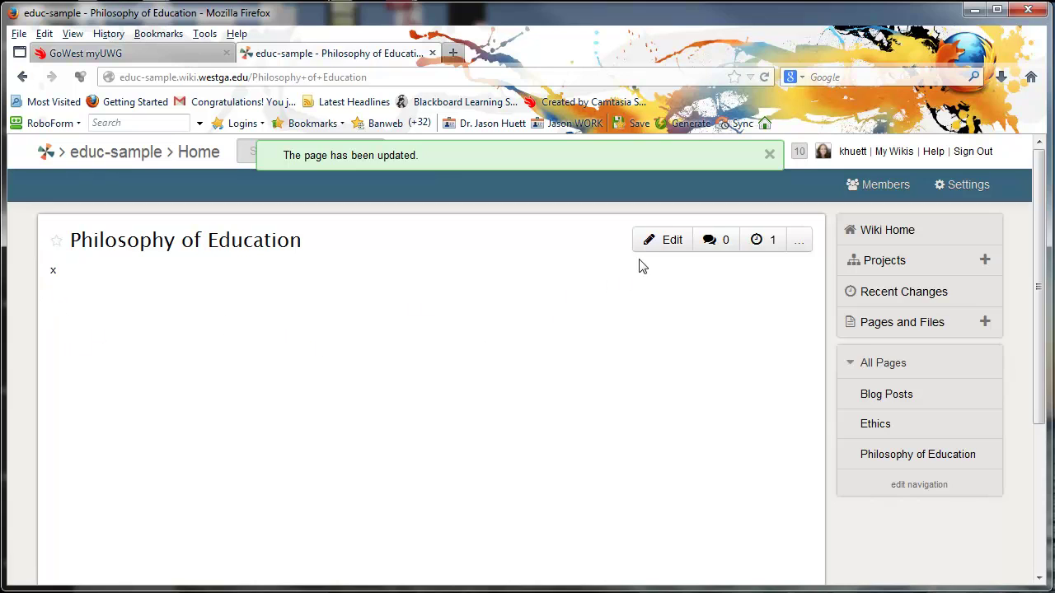
Replace the Philosophy of Education page's x with random filler text and save it.
{"action": "left_click", "coordinate": [663, 245]}
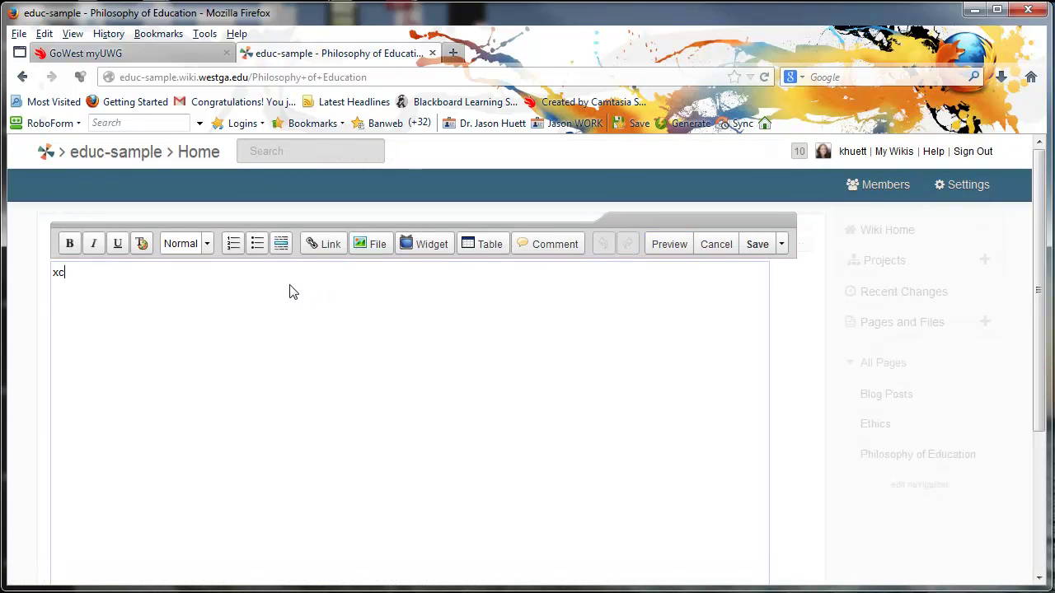
{"action": "type", "text": "xcaldkjf;aldkjfa;ldkjf"}
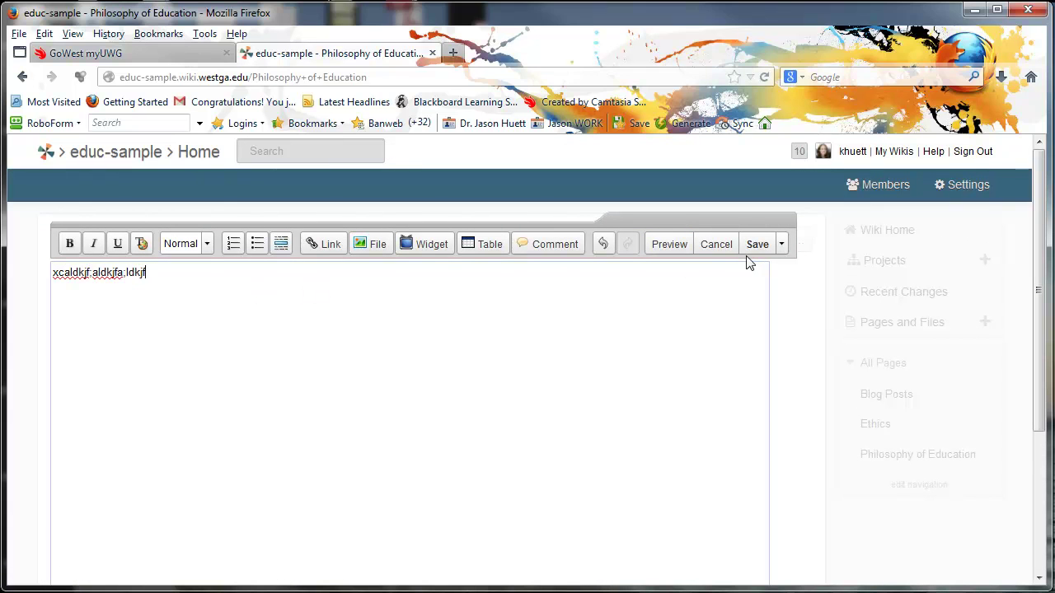
{"action": "left_click", "coordinate": [756, 246]}
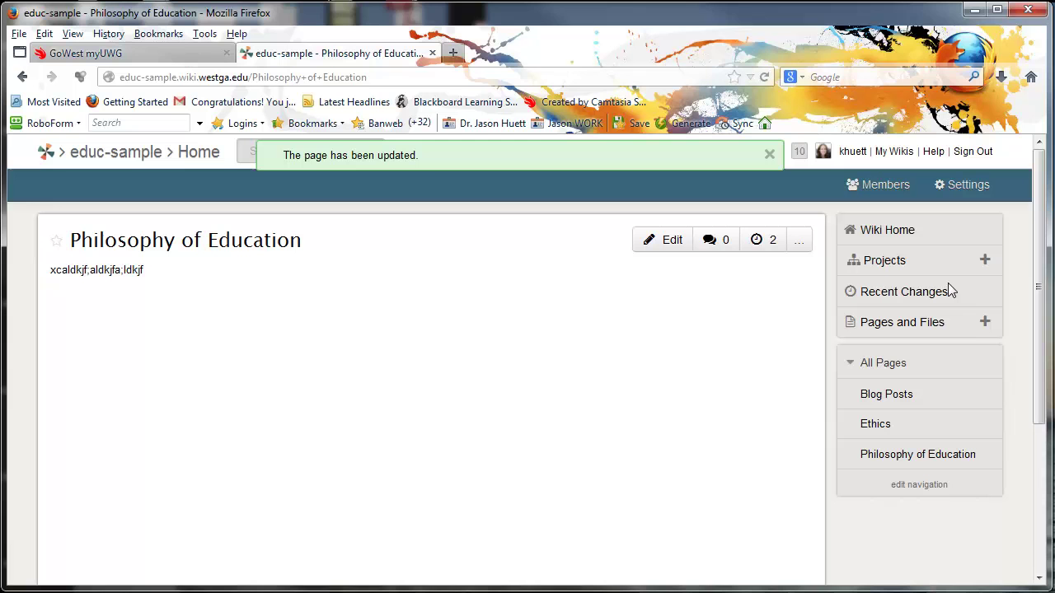
{"action": "left_click", "coordinate": [984, 323]}
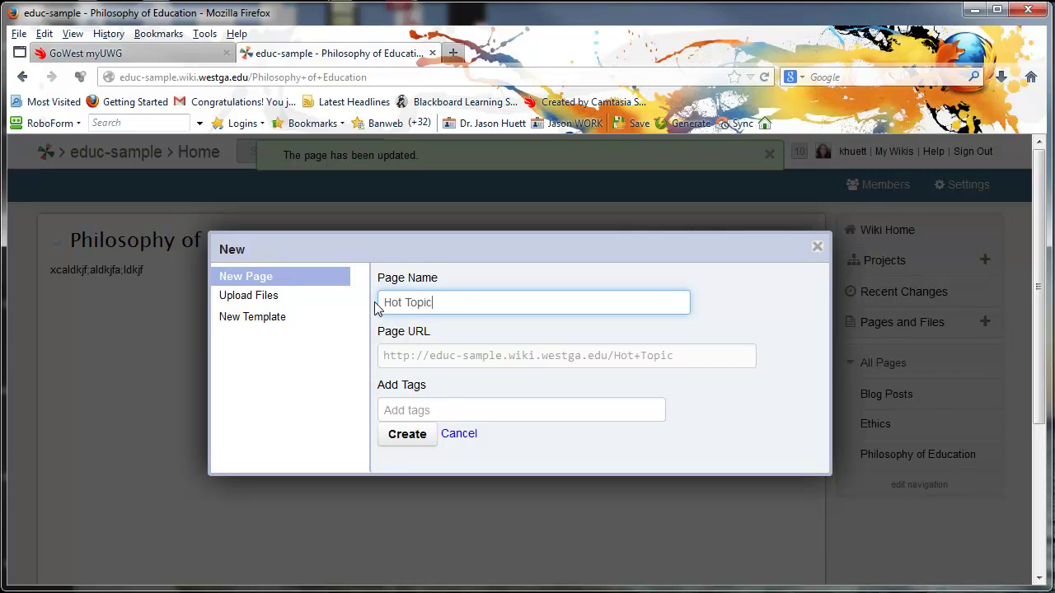
Create the Hot Topic page and save it with placeholder text x.
{"action": "left_click", "coordinate": [414, 440]}
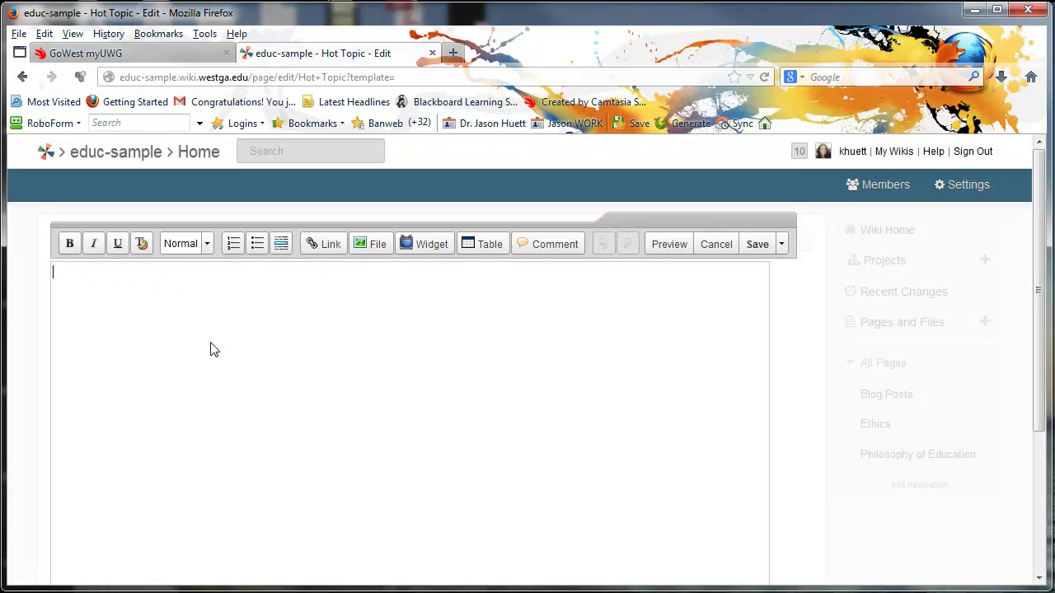
{"action": "type", "text": "x"}
{"action": "left_click", "coordinate": [757, 245]}
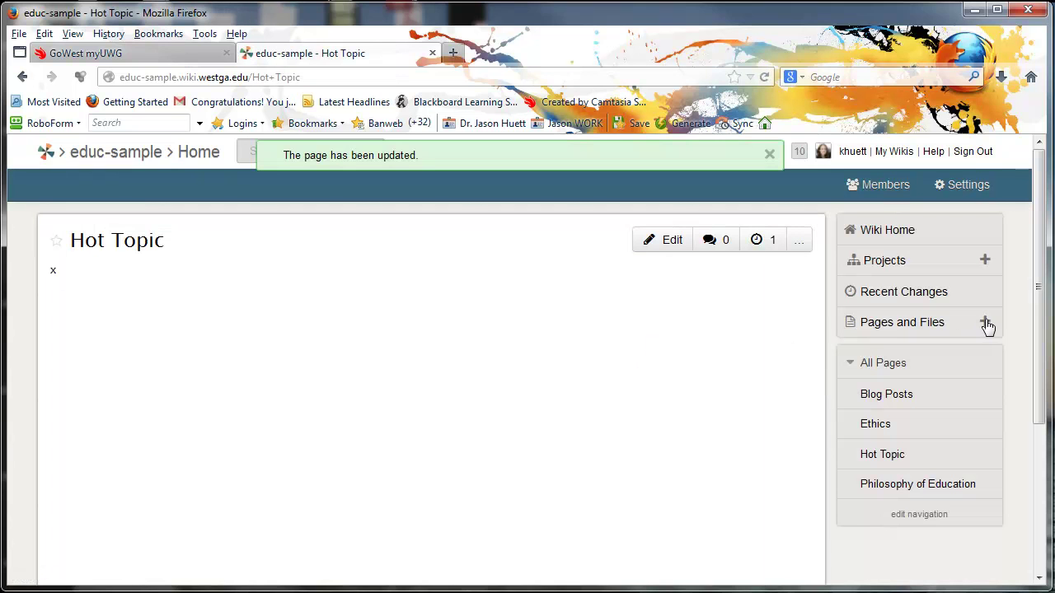
Create and save a Field Experience page, then create a Takeaways page.
{"action": "left_click", "coordinate": [985, 322]}
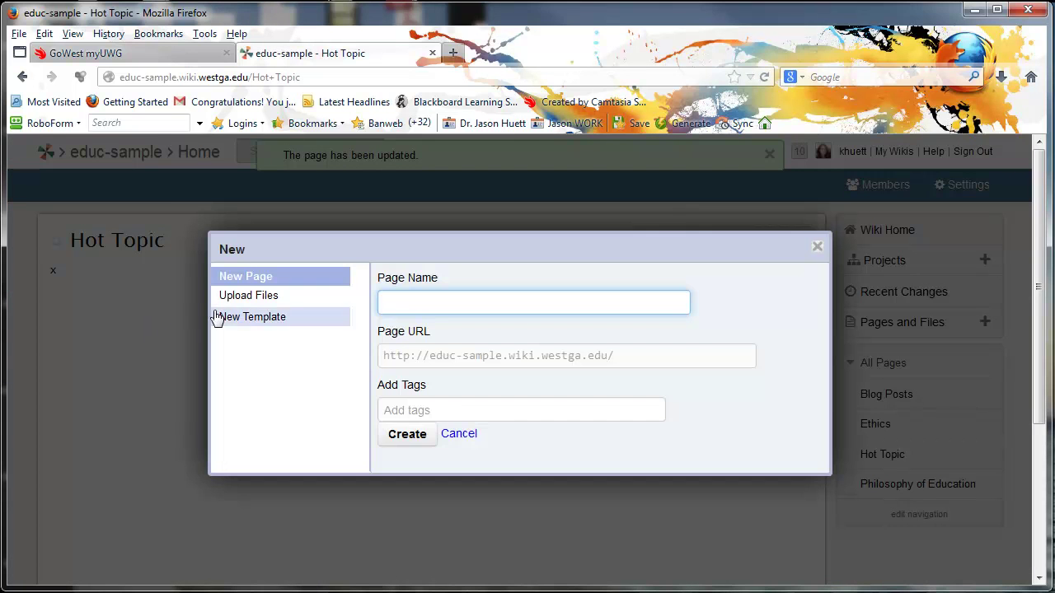
{"action": "type", "text": "Field Experience"}
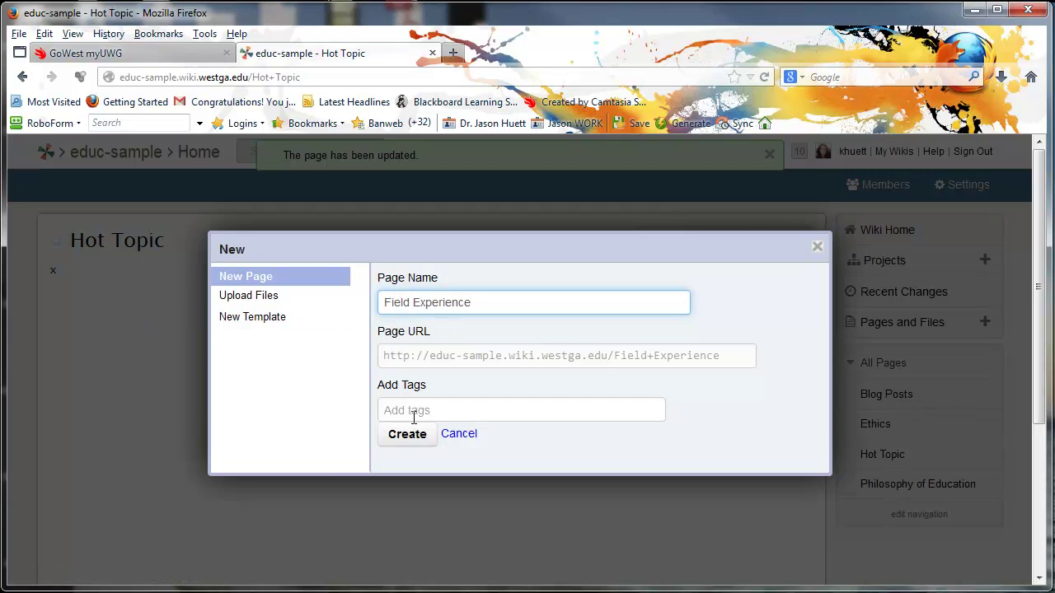
{"action": "left_click", "coordinate": [408, 432]}
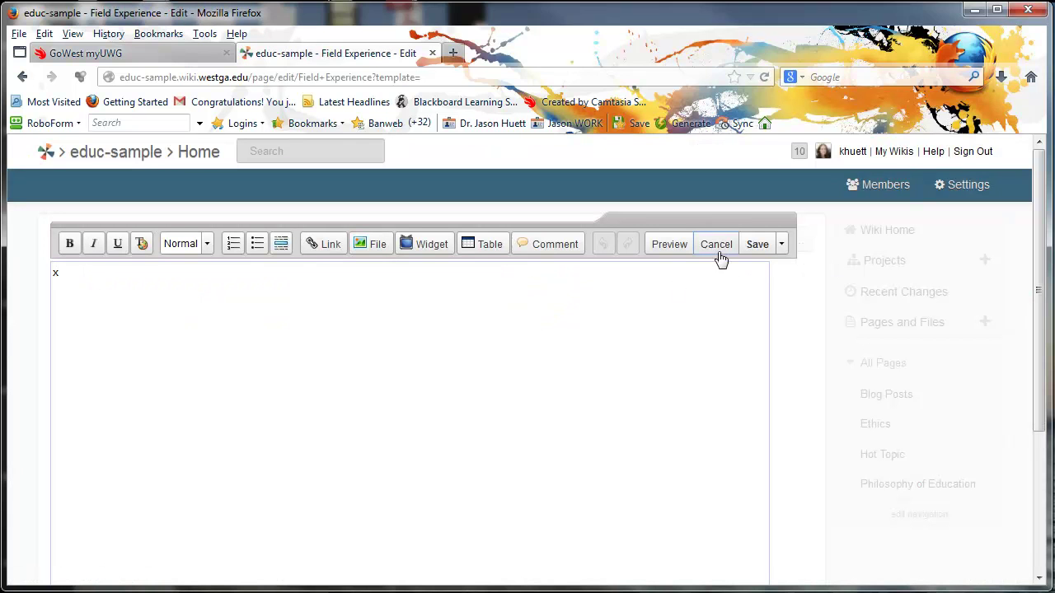
{"action": "left_click", "coordinate": [746, 244]}
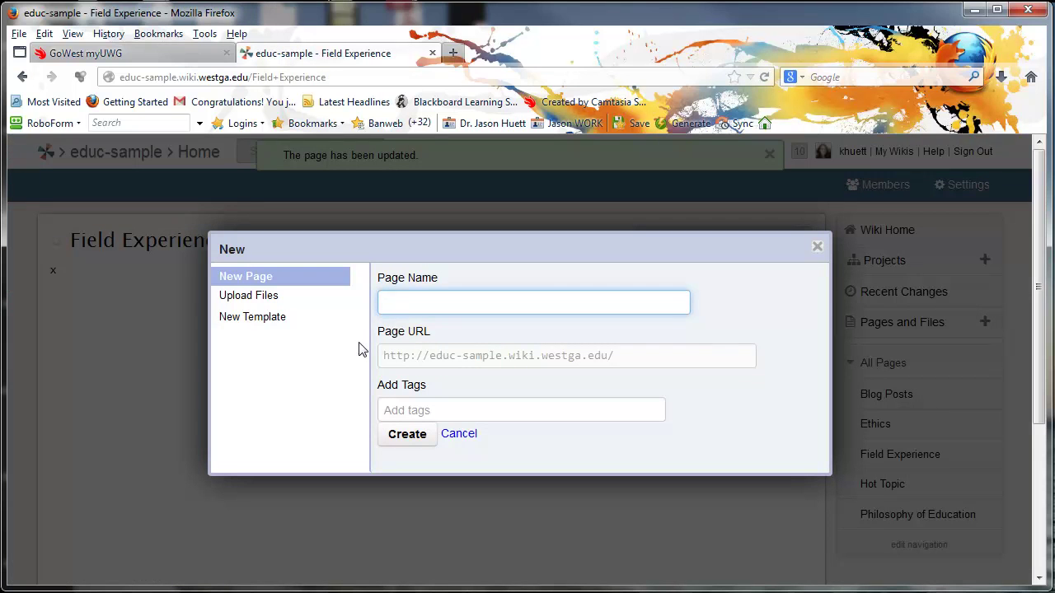
{"action": "type", "text": "Takeaways"}
{"action": "left_click", "coordinate": [412, 437]}
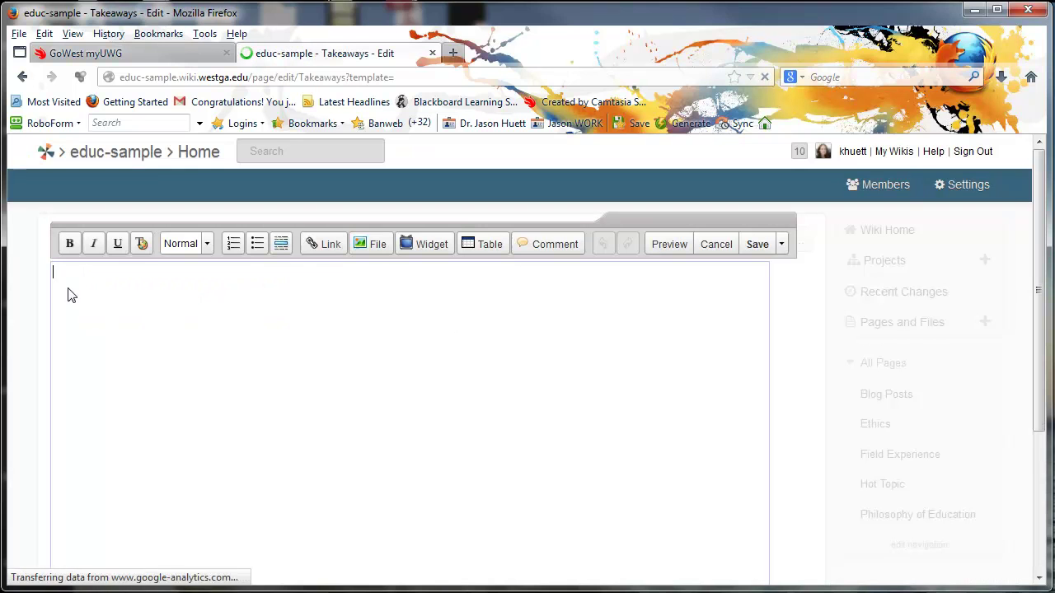
Save the Takeaways page with x, then try dragging Philosophy of Education higher in All Pages.
{"action": "left_click", "coordinate": [762, 247]}
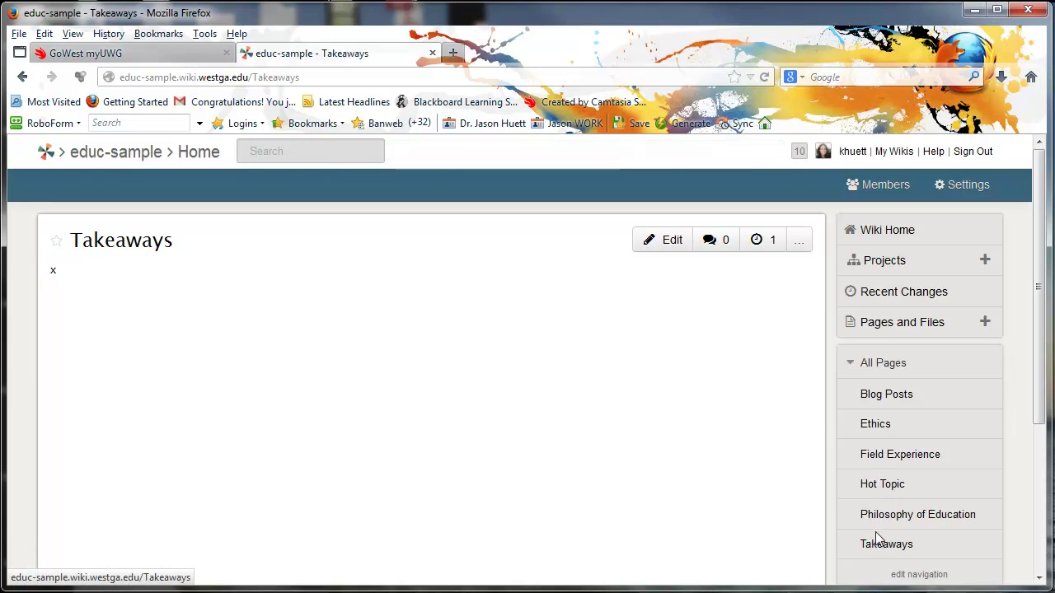
{"action": "left_click_drag", "start_coordinate": [880, 524], "coordinate": [870, 437]}
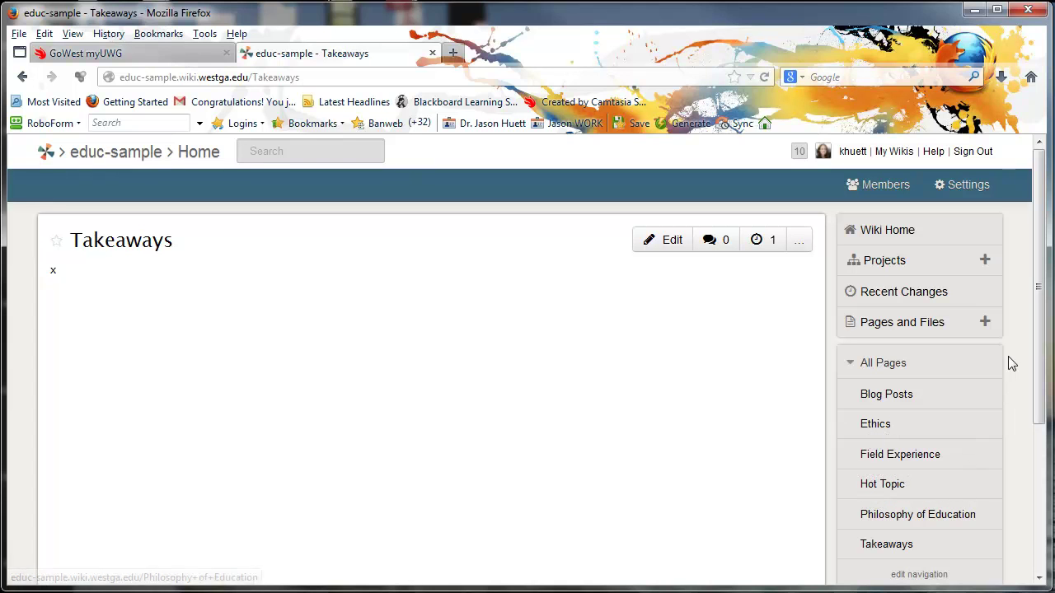
{"action": "left_click_drag", "start_coordinate": [1041, 344], "coordinate": [1043, 388]}
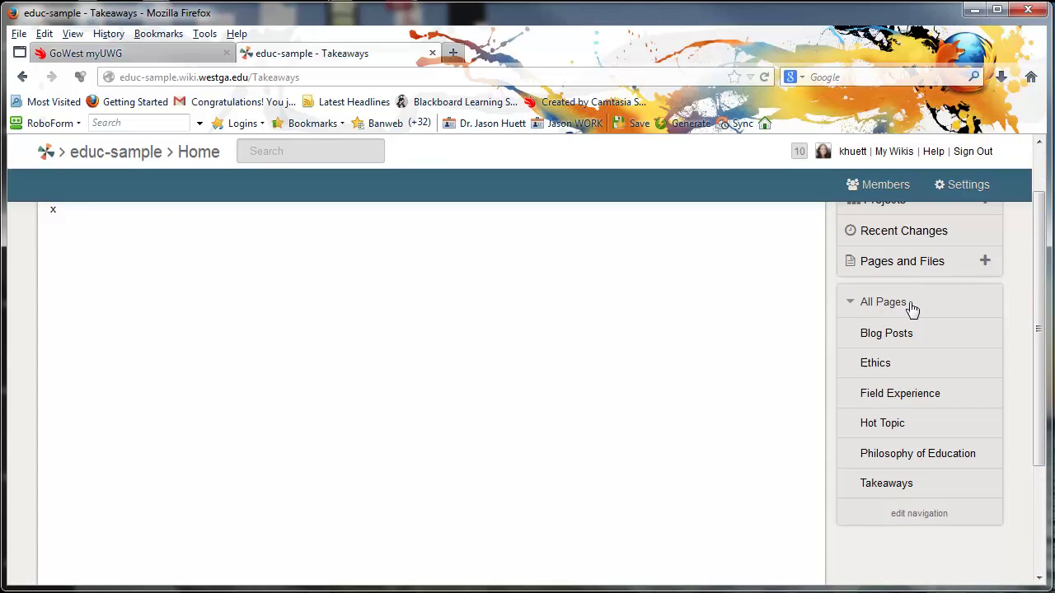
Edit the navigation to move Philosophy of Education and Hot Topic above Field Experience.
{"action": "left_click", "coordinate": [919, 514]}
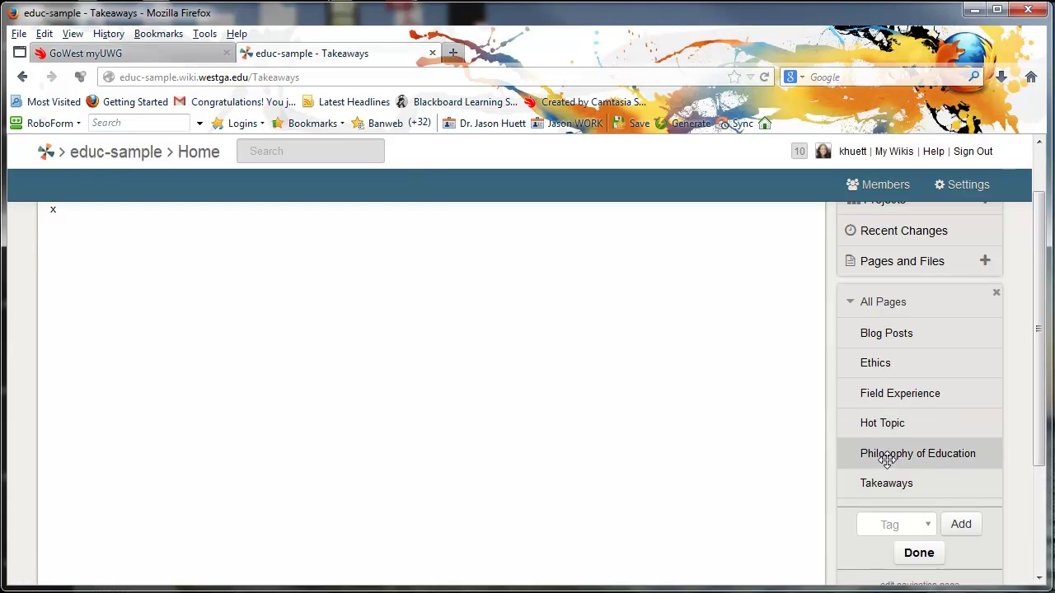
{"action": "left_click_drag", "start_coordinate": [886, 459], "coordinate": [889, 397]}
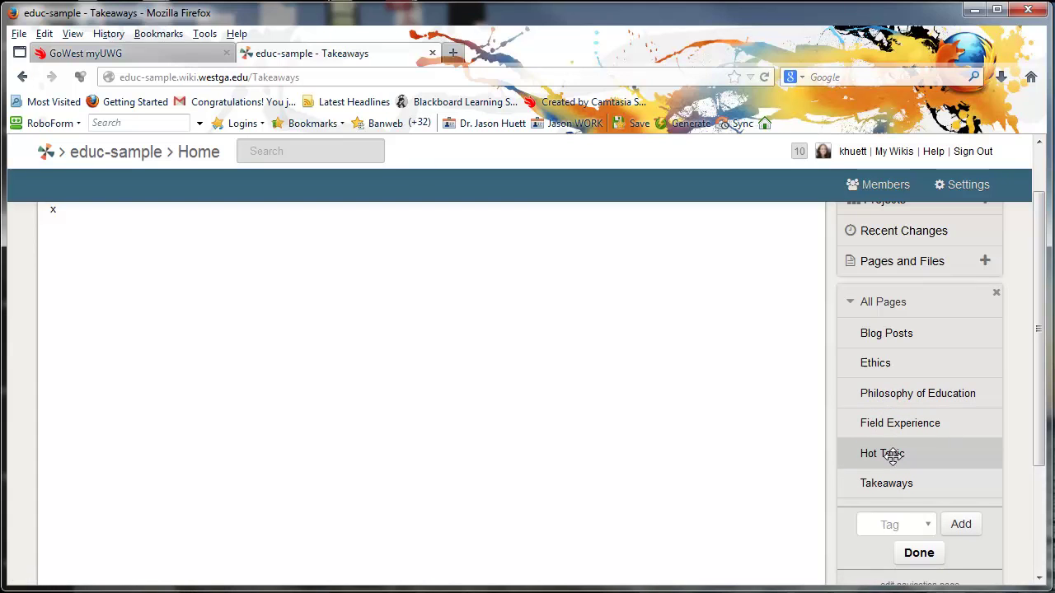
{"action": "left_click_drag", "start_coordinate": [894, 459], "coordinate": [895, 429]}
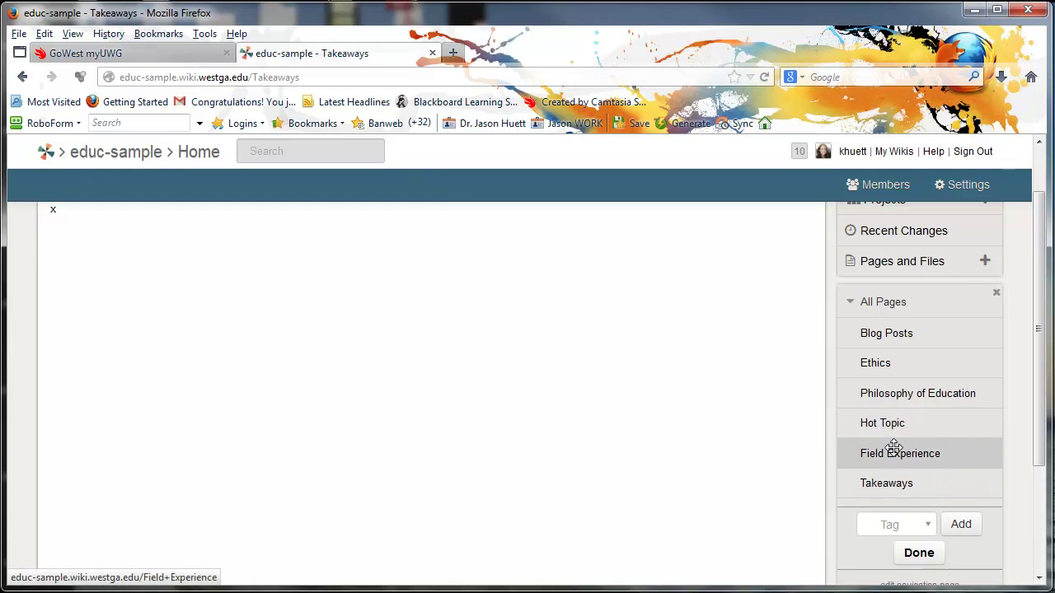
{"action": "left_click", "coordinate": [914, 555]}
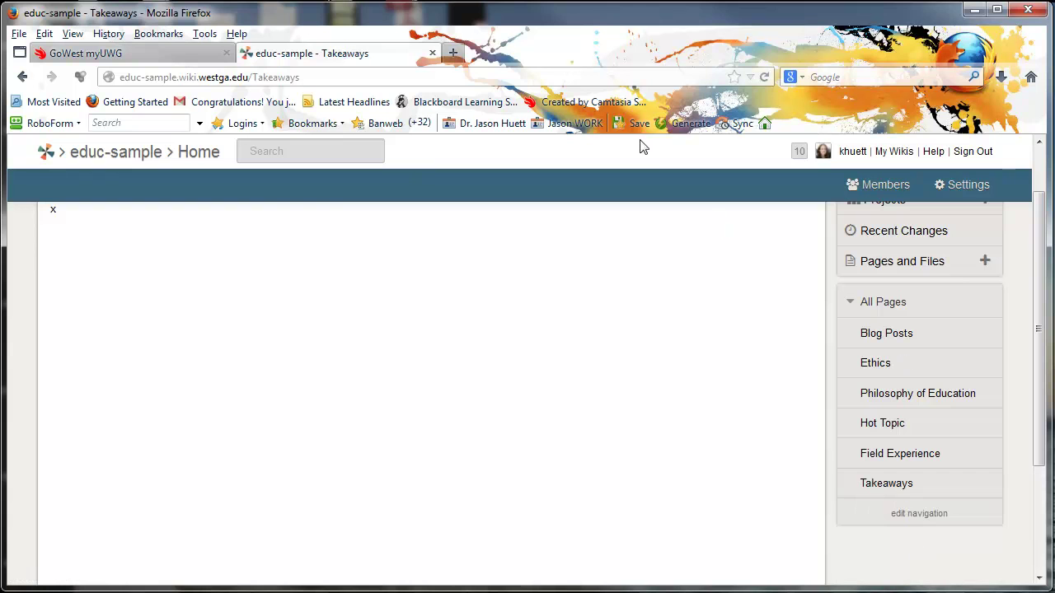
Show the Wiki Creation & Set-up instructions, scrolled to steps 4–7.
{"action": "mouse_move", "coordinate": [317, 8]}
{"action": "left_mouse_down"}
{"action": "mouse_move", "coordinate": [317, 112]}
{"action": "mouse_move", "coordinate": [321, 11]}
{"action": "left_mouse_up"}
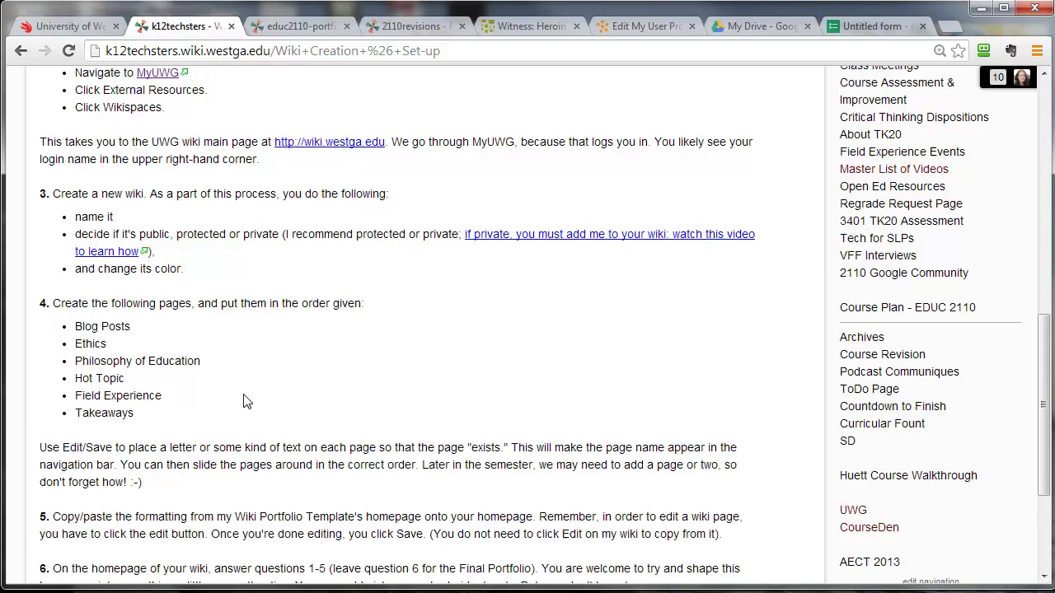
{"action": "scroll", "coordinate": [211, 378], "scroll_direction": "down", "scroll_amount": 1}
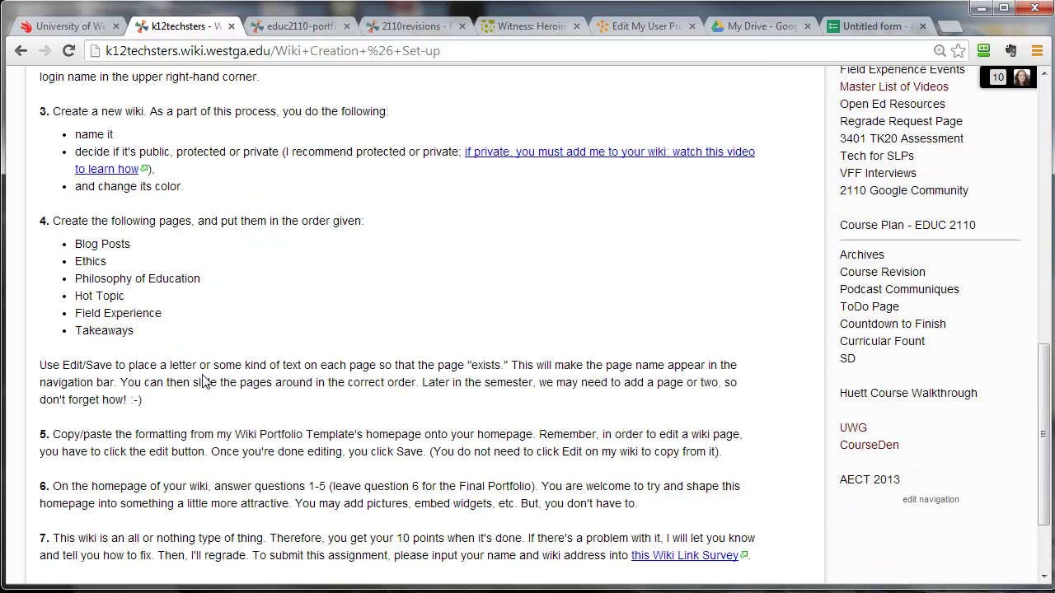
{"action": "scroll", "coordinate": [179, 338], "scroll_direction": "down", "scroll_amount": 1}
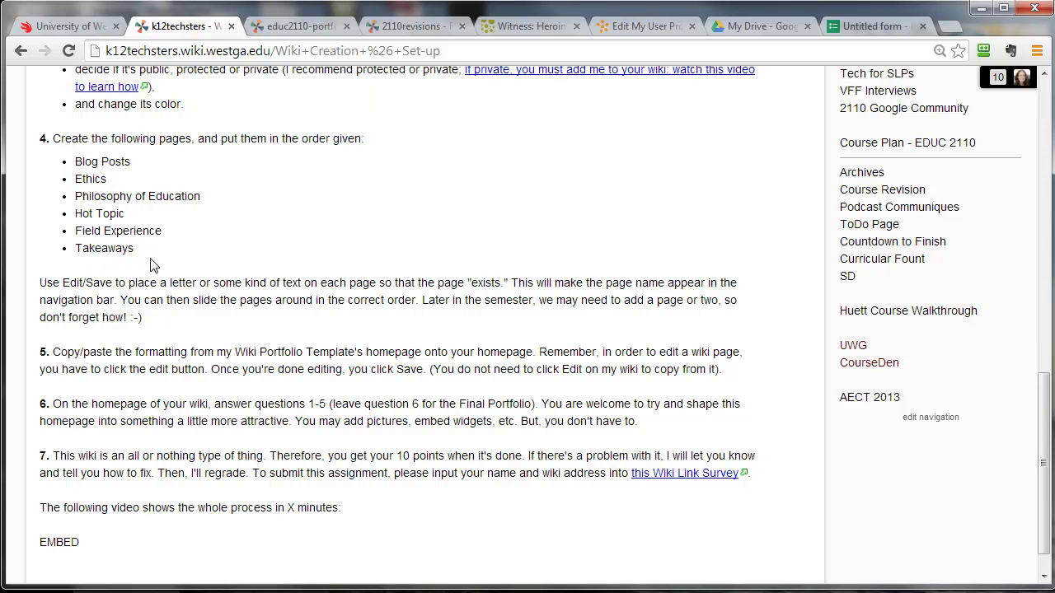
{"action": "scroll", "coordinate": [152, 264], "scroll_direction": "down", "scroll_amount": 1}
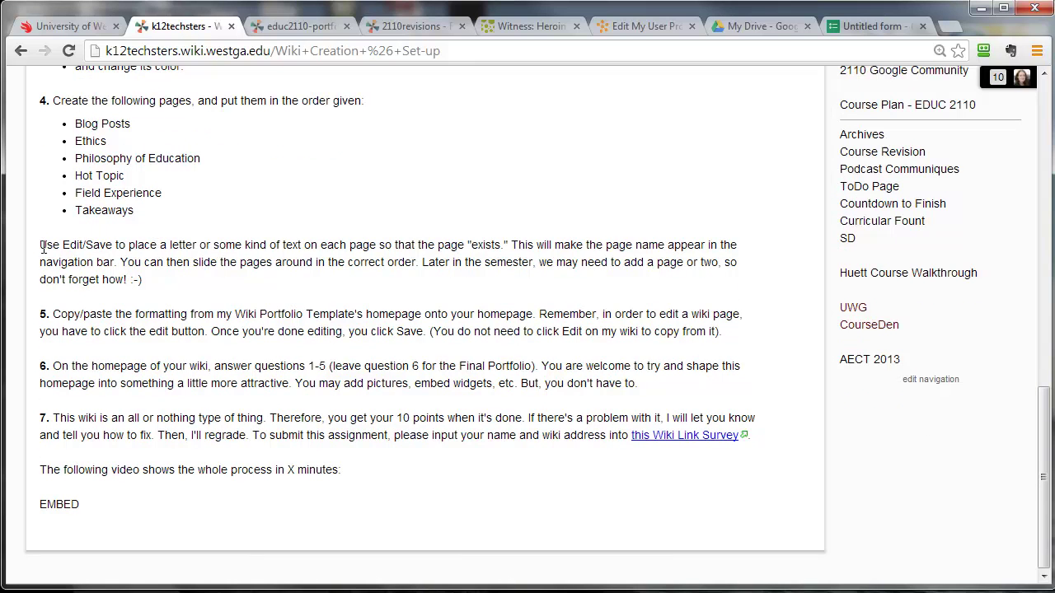
{"action": "left_click_drag", "start_coordinate": [42, 246], "coordinate": [139, 280]}
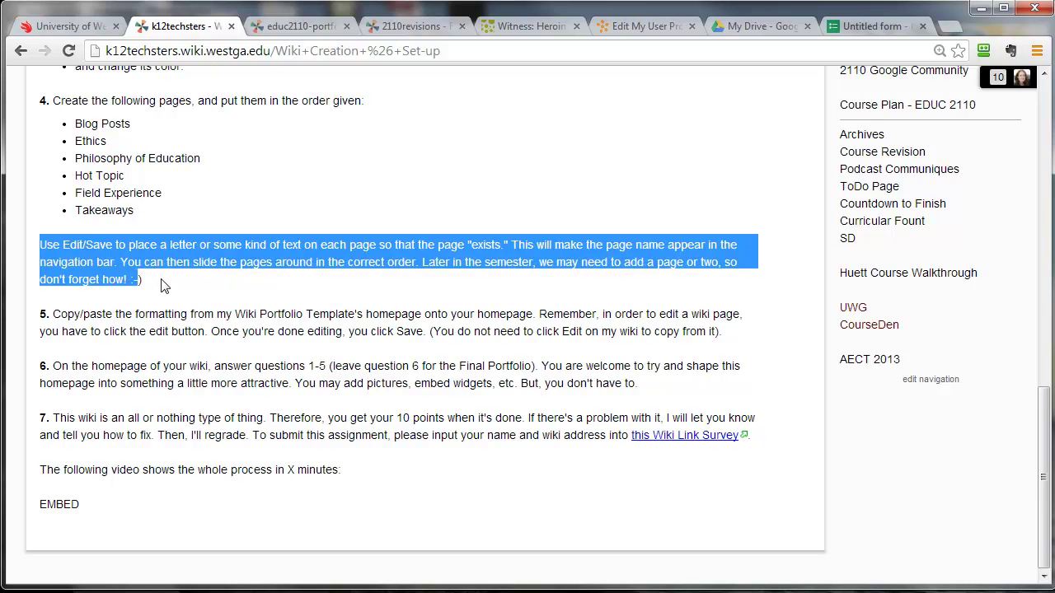
{"action": "left_click", "coordinate": [162, 284]}
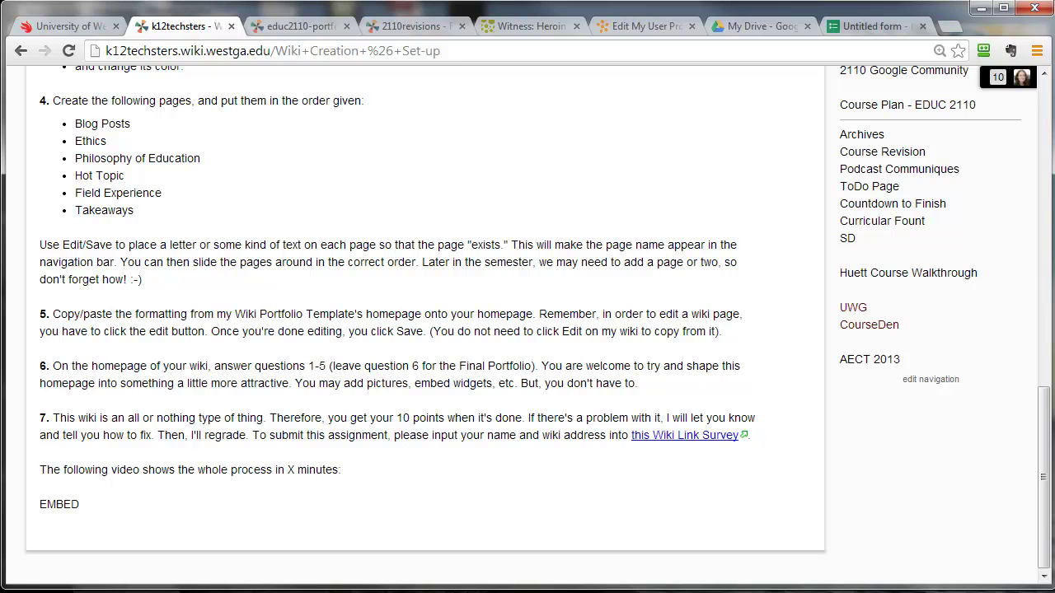
Select the six home-page questions on the educ2110-portfolio-template wiki.
{"action": "left_click", "coordinate": [297, 26]}
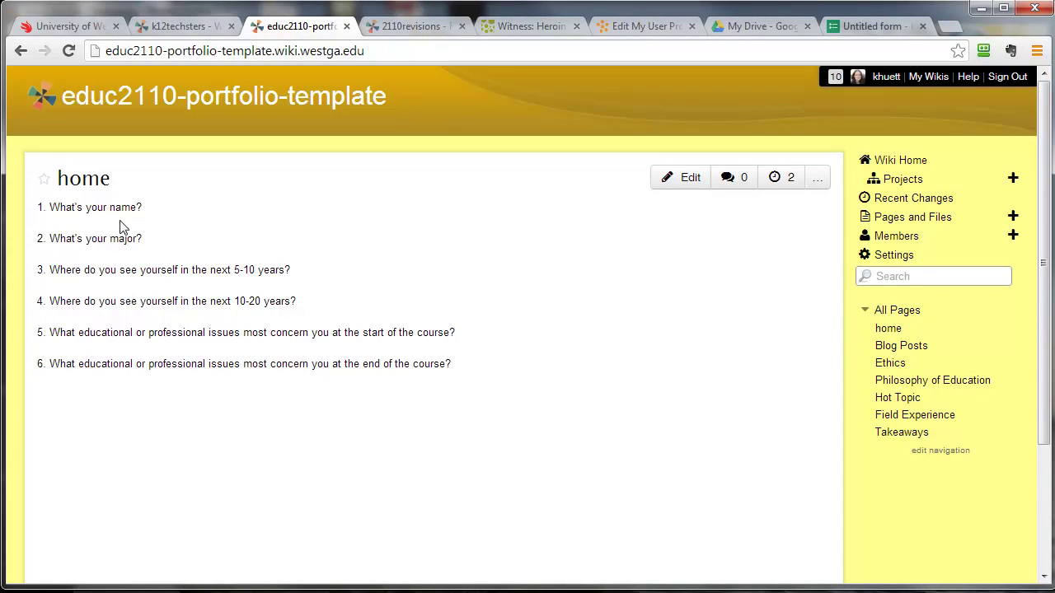
{"action": "left_click_drag", "start_coordinate": [39, 205], "coordinate": [516, 376]}
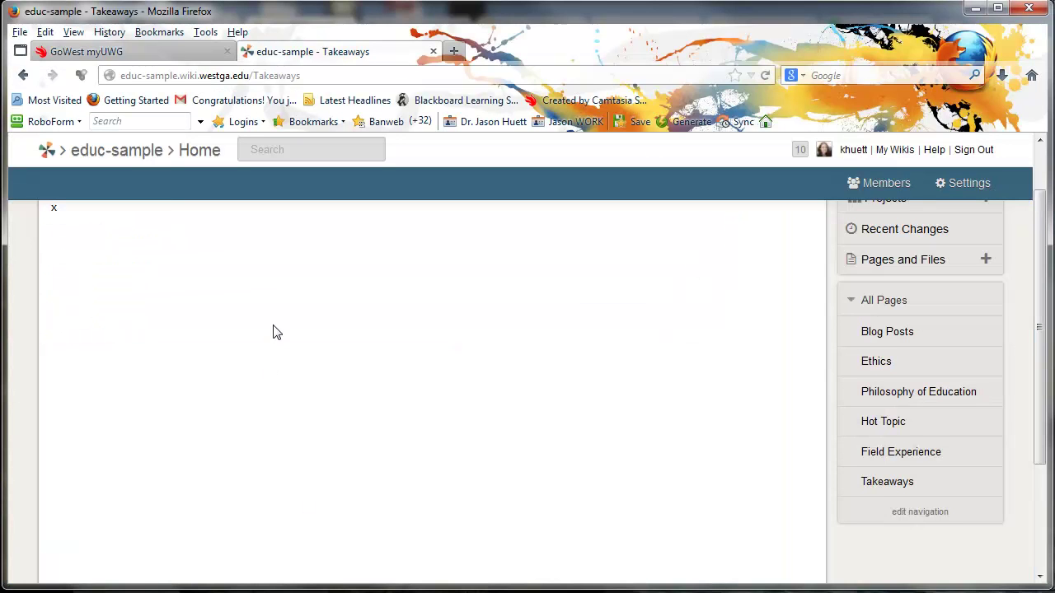
Remove Takeaways from the wiki URL to load the educ-sample home page.
{"action": "scroll", "coordinate": [269, 332], "scroll_direction": "up", "scroll_amount": 2}
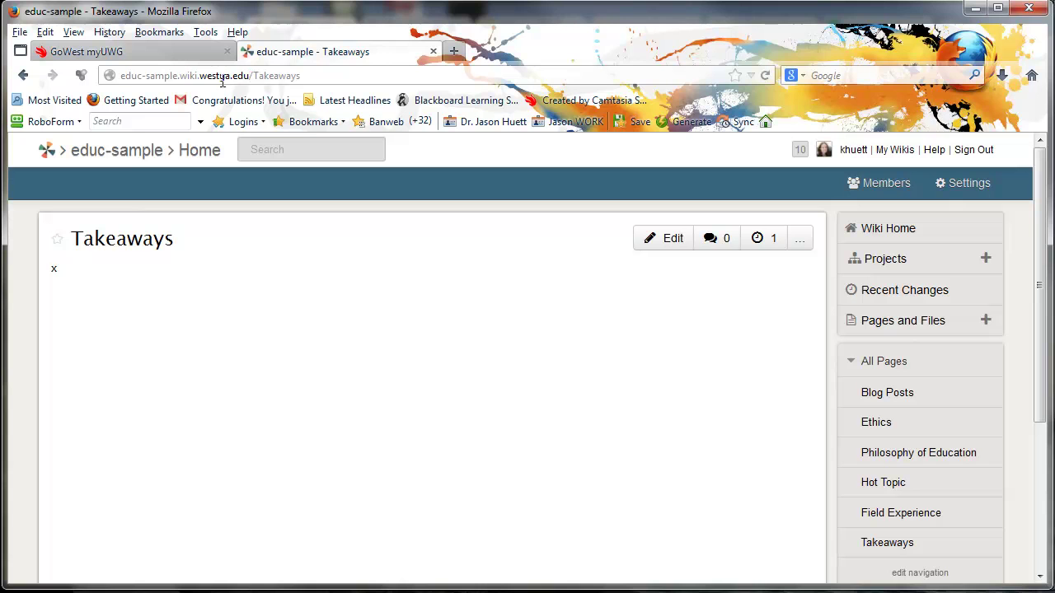
{"action": "left_click_drag", "start_coordinate": [252, 75], "coordinate": [319, 75]}
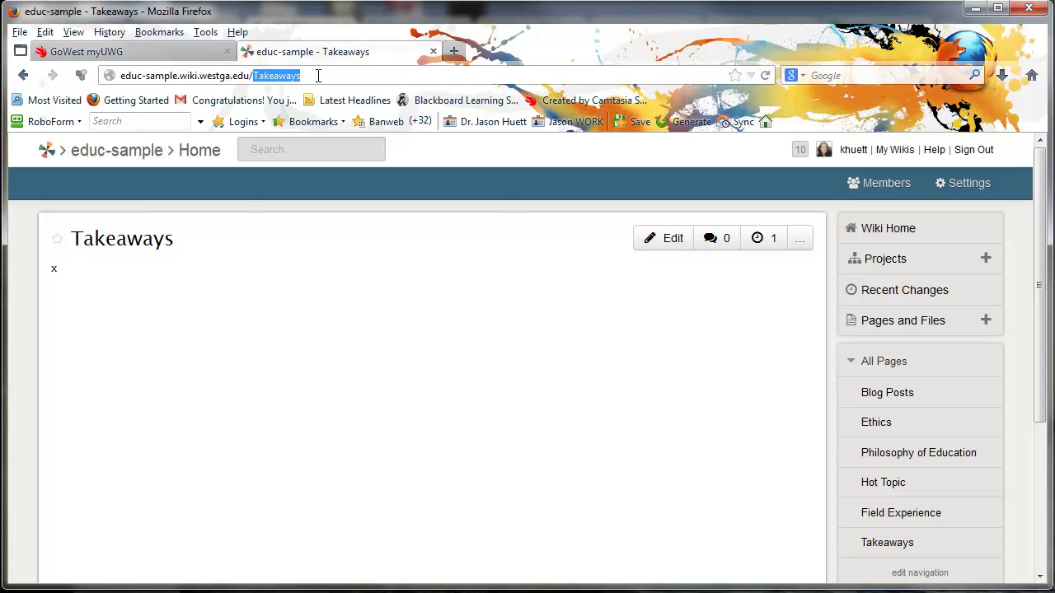
{"action": "left_click", "coordinate": [375, 132]}
{"action": "key", "text": "BackSpace"}
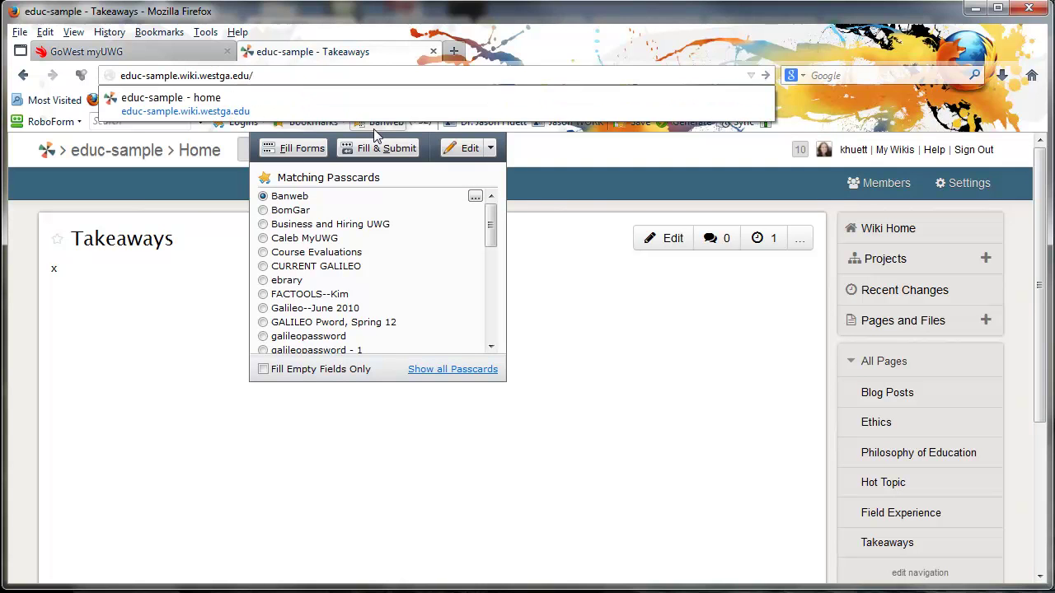
{"action": "key", "text": "Return"}
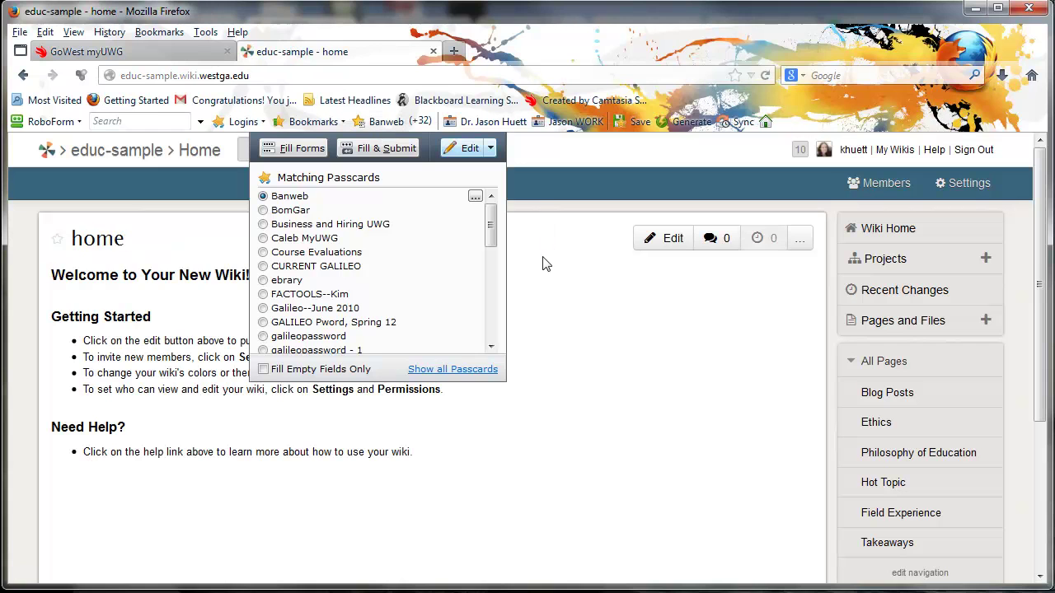
{"action": "left_click", "coordinate": [544, 264]}
{"action": "left_click", "coordinate": [900, 235]}
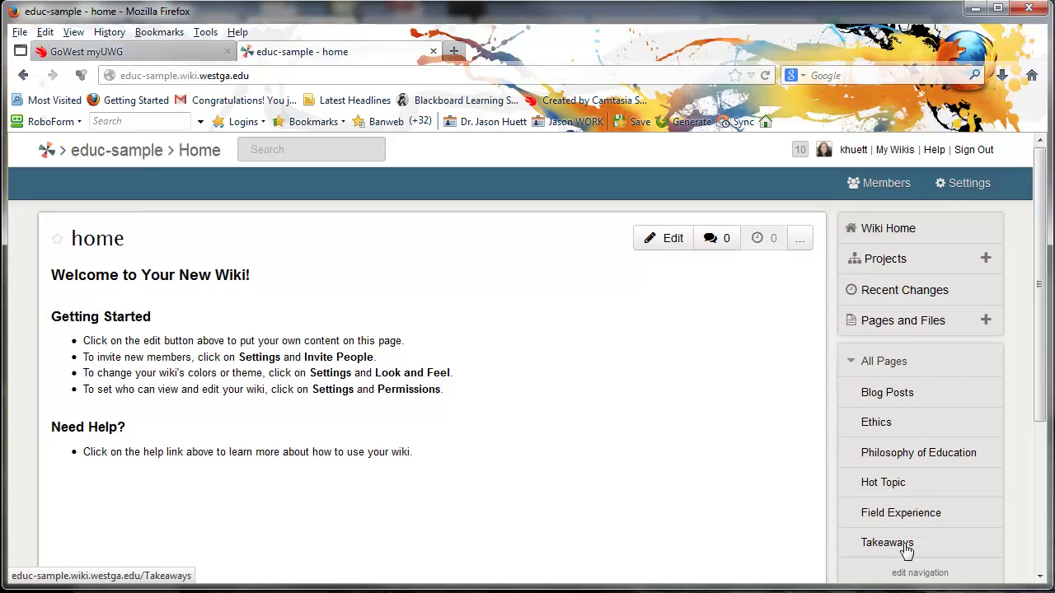
Cancel the home-page edit and copy the selected questions from the template wiki.
{"action": "left_click", "coordinate": [668, 241]}
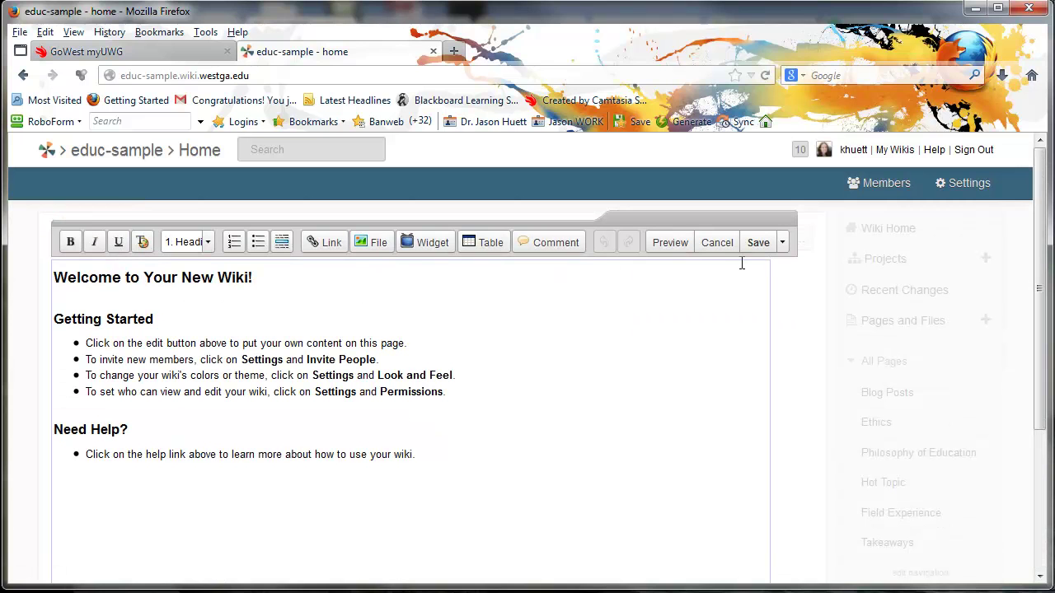
{"action": "left_click", "coordinate": [726, 249]}
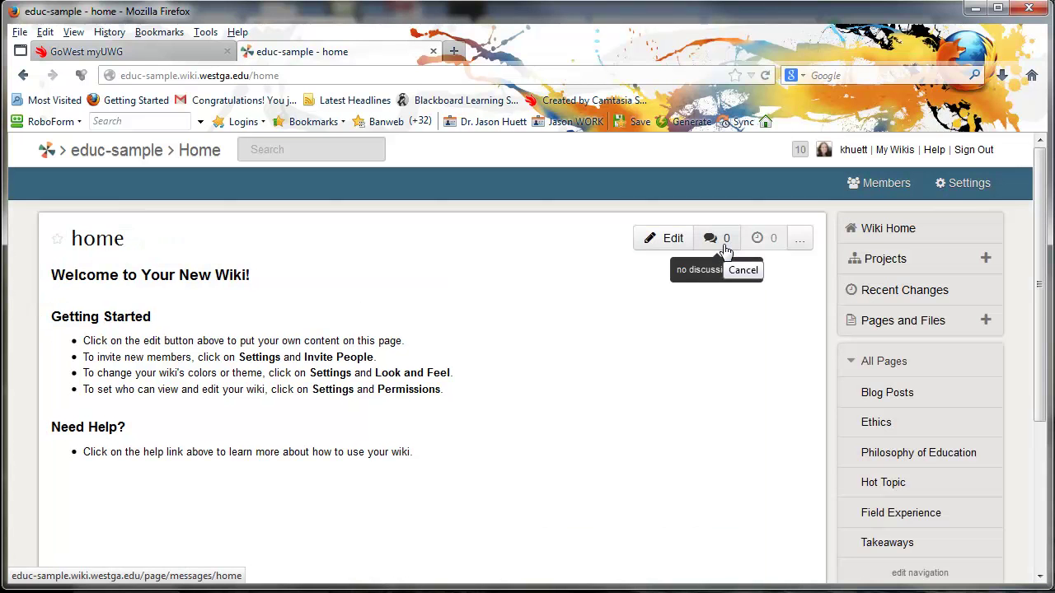
{"action": "left_click_drag", "start_coordinate": [459, 32], "coordinate": [503, 431]}
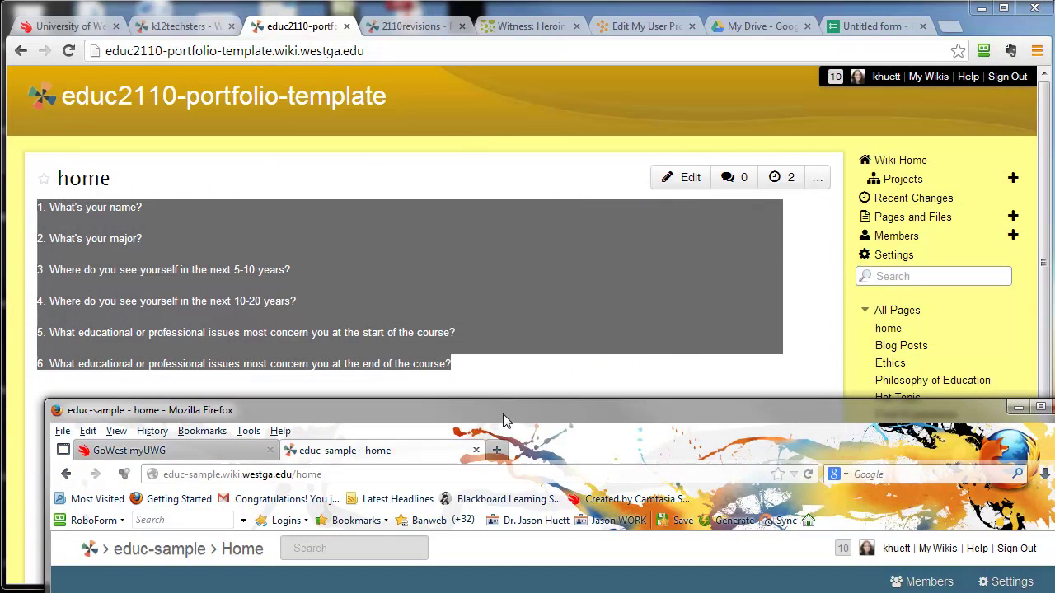
{"action": "left_click", "coordinate": [125, 244]}
{"action": "right_click", "coordinate": [124, 244]}
{"action": "left_click", "coordinate": [150, 251]}
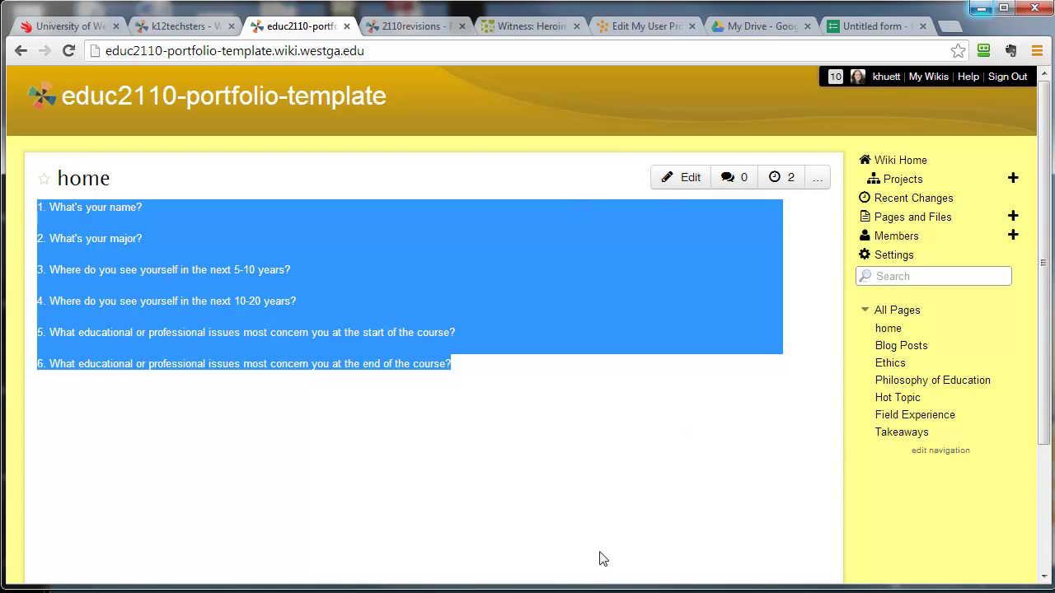
{"action": "left_click", "coordinate": [593, 589]}
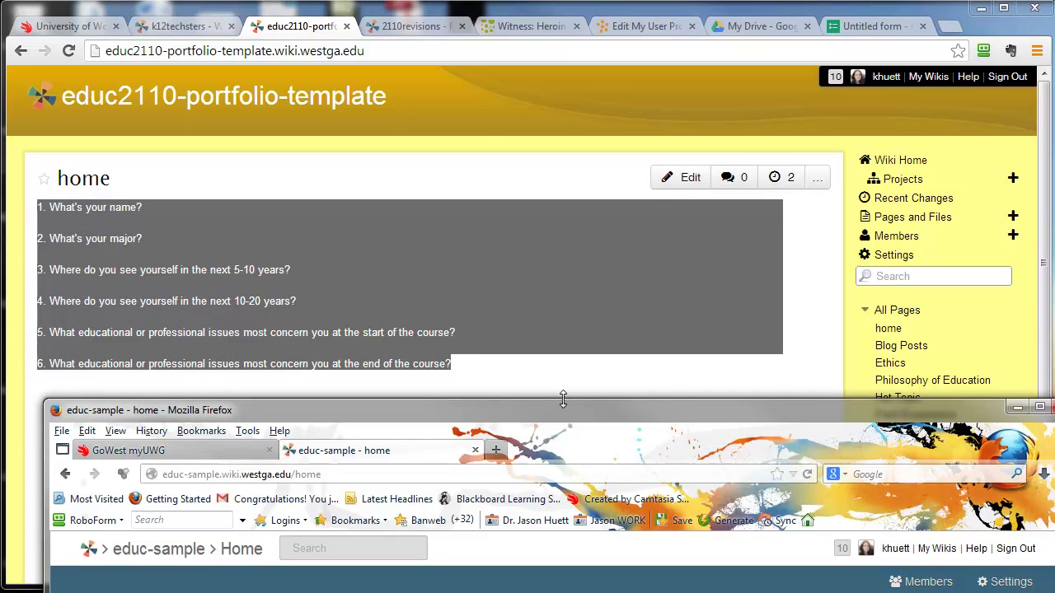
{"action": "left_click_drag", "start_coordinate": [564, 415], "coordinate": [574, 464]}
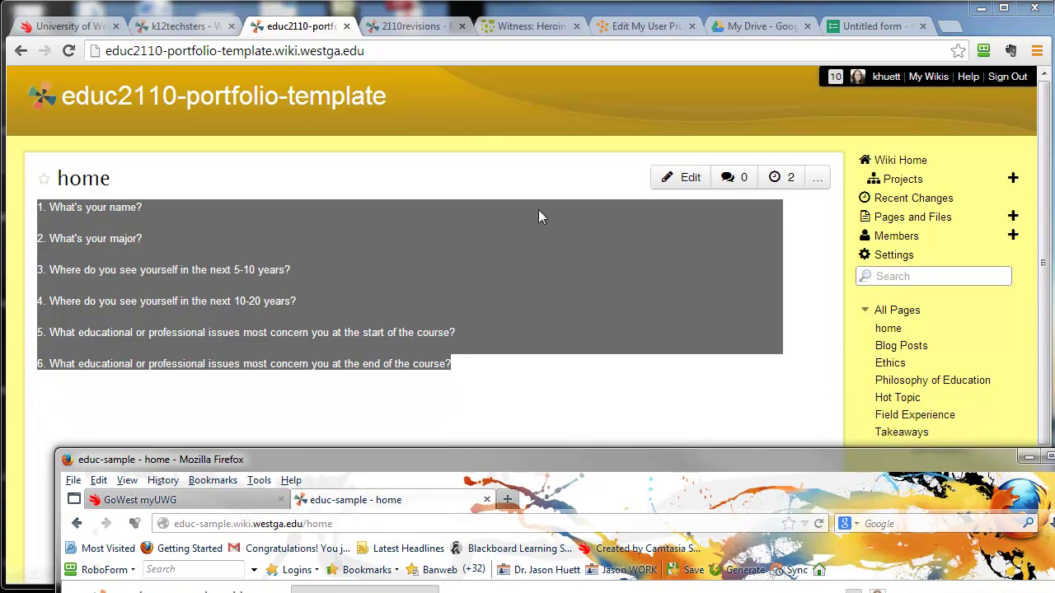
Reselect and copy all six numbered questions, then maximize the educ-sample window.
{"action": "left_click", "coordinate": [132, 219]}
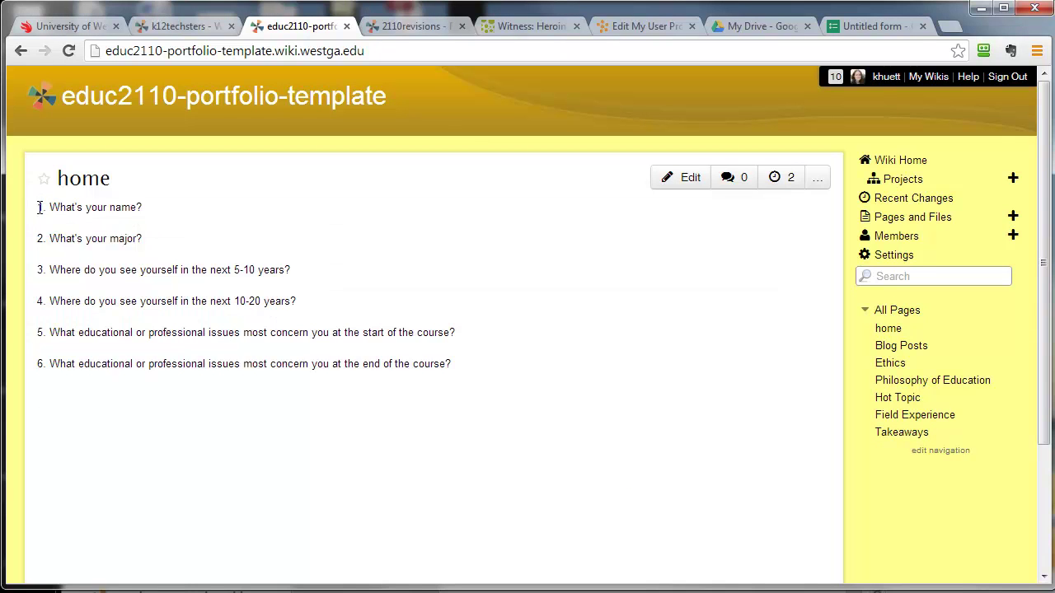
{"action": "left_click_drag", "start_coordinate": [39, 208], "coordinate": [452, 364]}
{"action": "key", "text": "ctrl+c"}
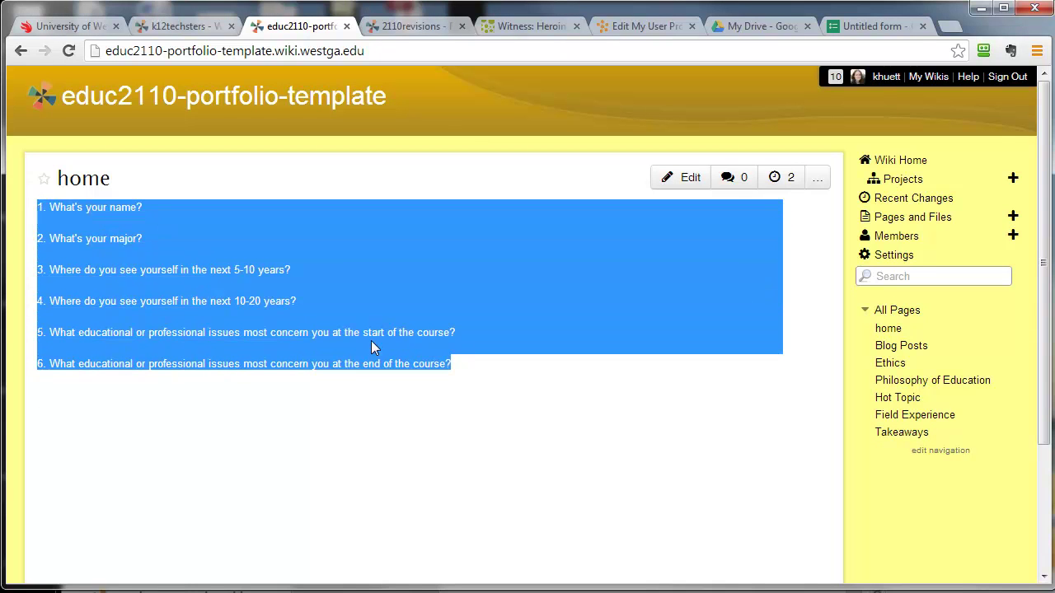
{"action": "right_click", "coordinate": [371, 346]}
{"action": "left_click", "coordinate": [367, 346]}
{"action": "left_click", "coordinate": [468, 587]}
{"action": "left_click_drag", "start_coordinate": [477, 458], "coordinate": [419, 2]}
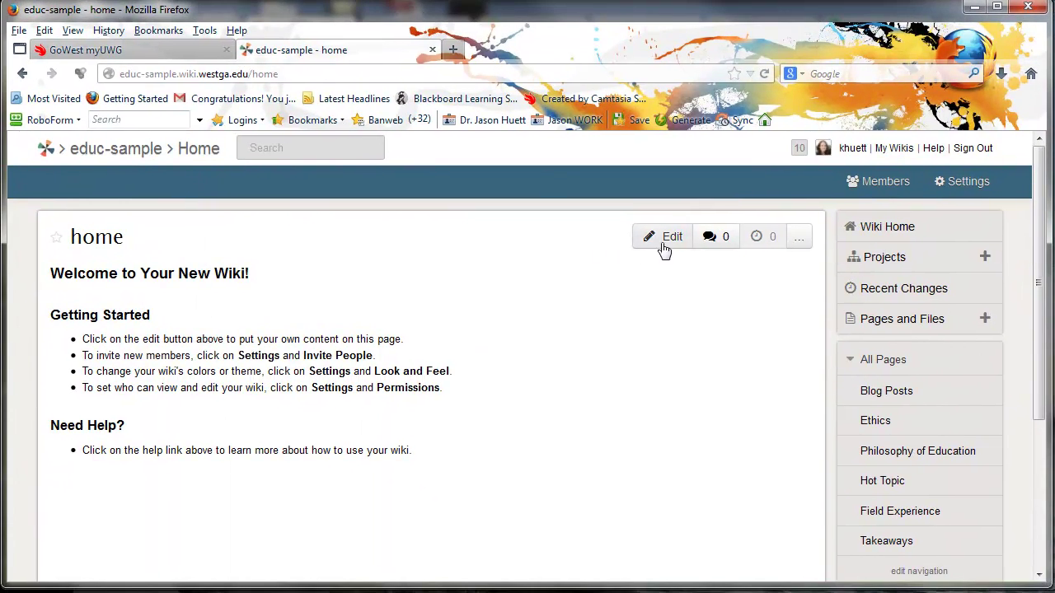
Paste the six questions over the home page's welcome text and save it.
{"action": "left_click", "coordinate": [664, 239]}
{"action": "left_click_drag", "start_coordinate": [54, 270], "coordinate": [452, 500]}
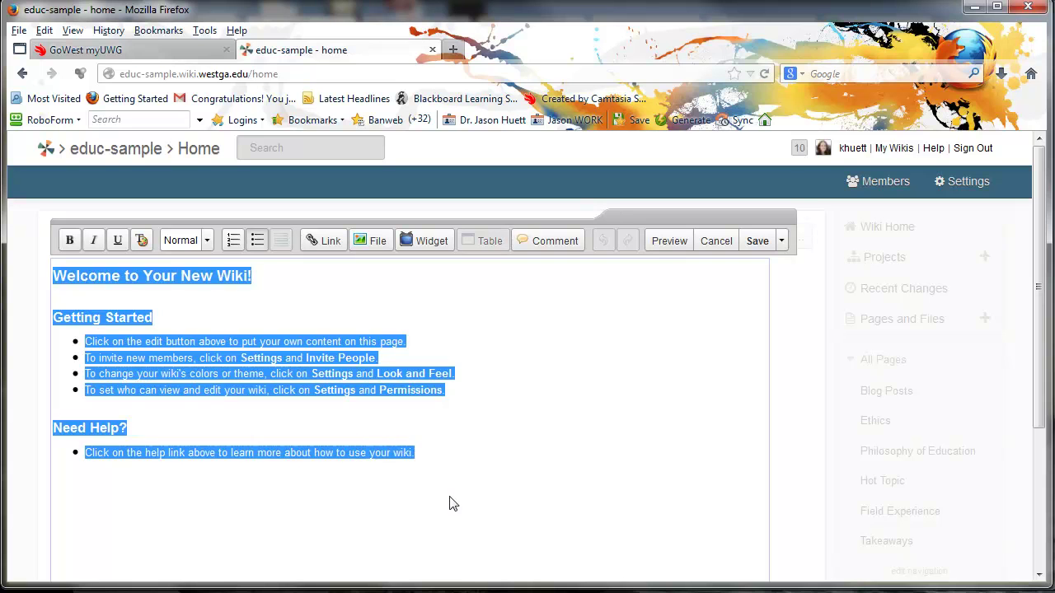
{"action": "key", "text": "ctrl+v"}
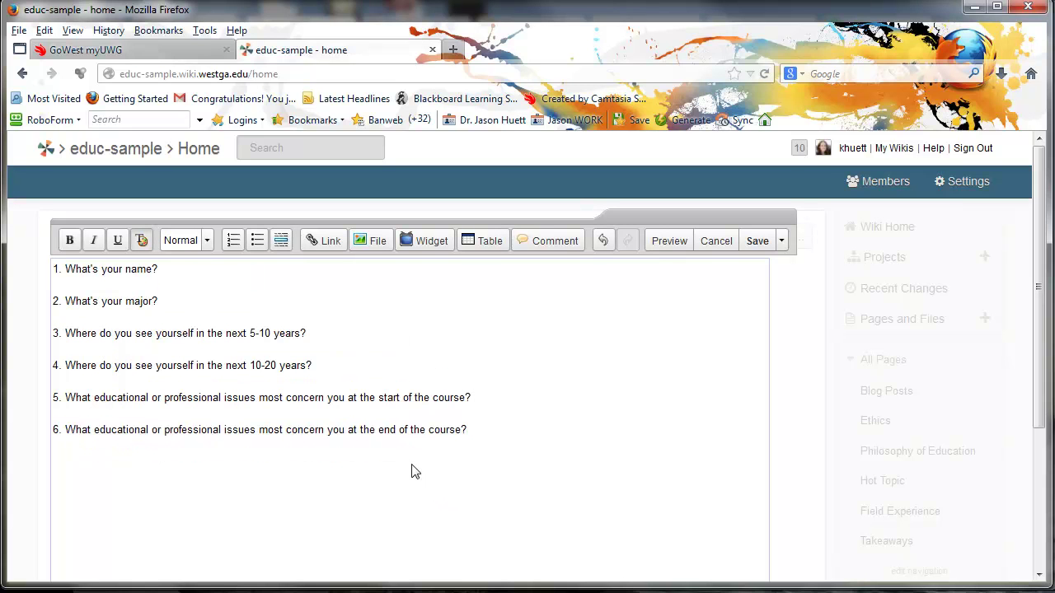
{"action": "left_click", "coordinate": [757, 241]}
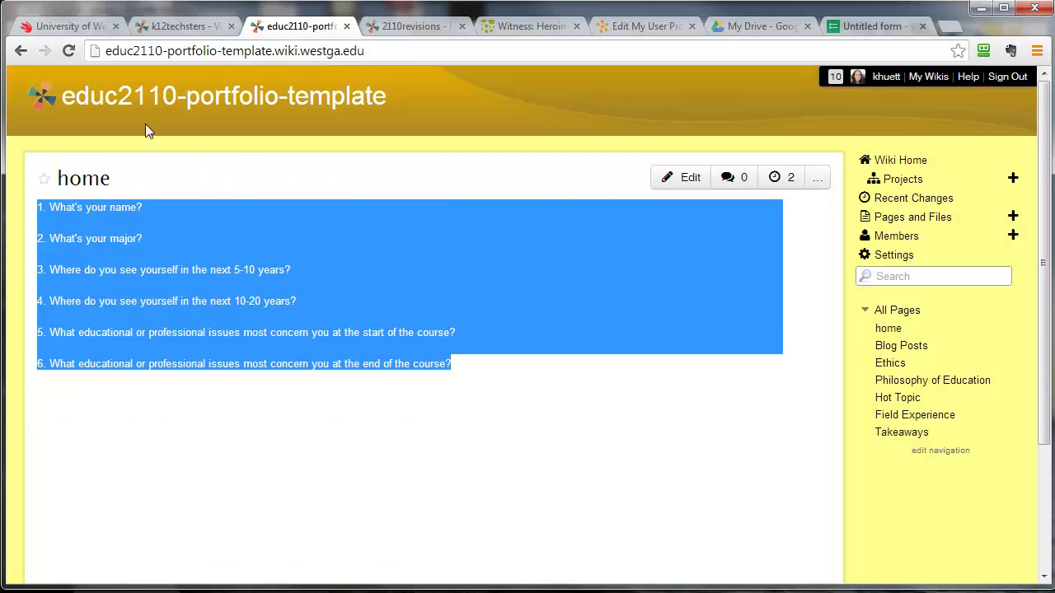
Return to the k12techsters Wiki Creation & Set-up page showing steps 4–7 and the homepage questions.
{"action": "left_click", "coordinate": [177, 26]}
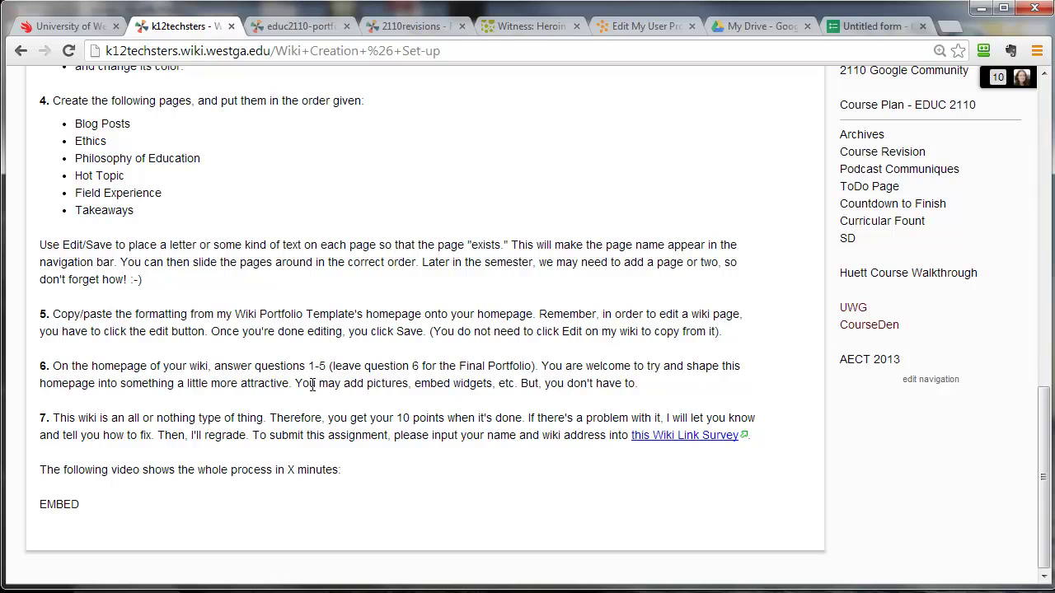
Highlight the rest of step 6, then view the educ2110-portfolio-template home page's six questions.
{"action": "left_click_drag", "start_coordinate": [545, 366], "coordinate": [648, 391]}
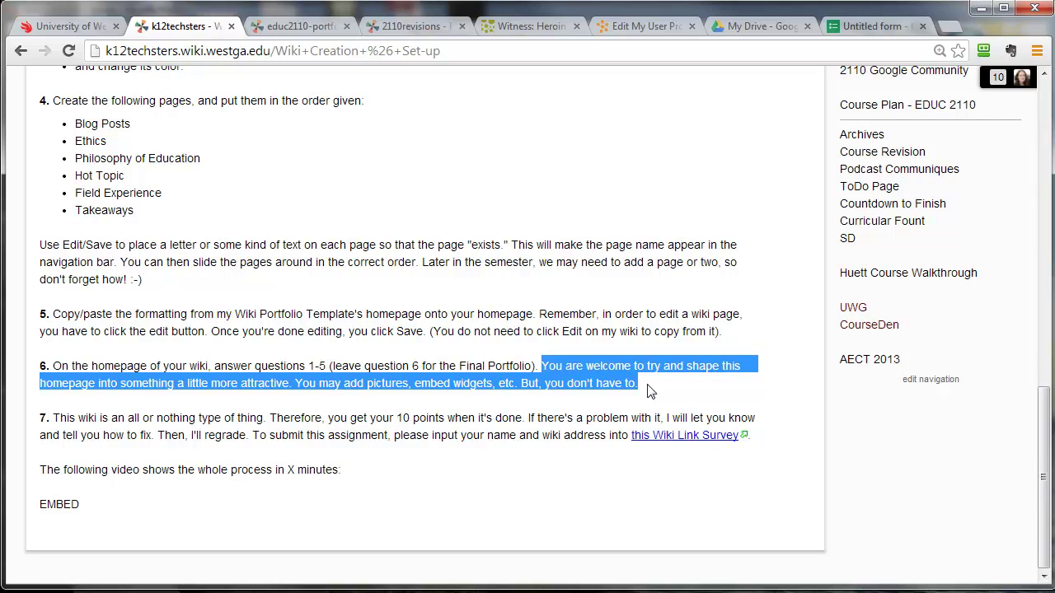
{"action": "left_click", "coordinate": [290, 31]}
{"action": "left_click", "coordinate": [358, 466]}
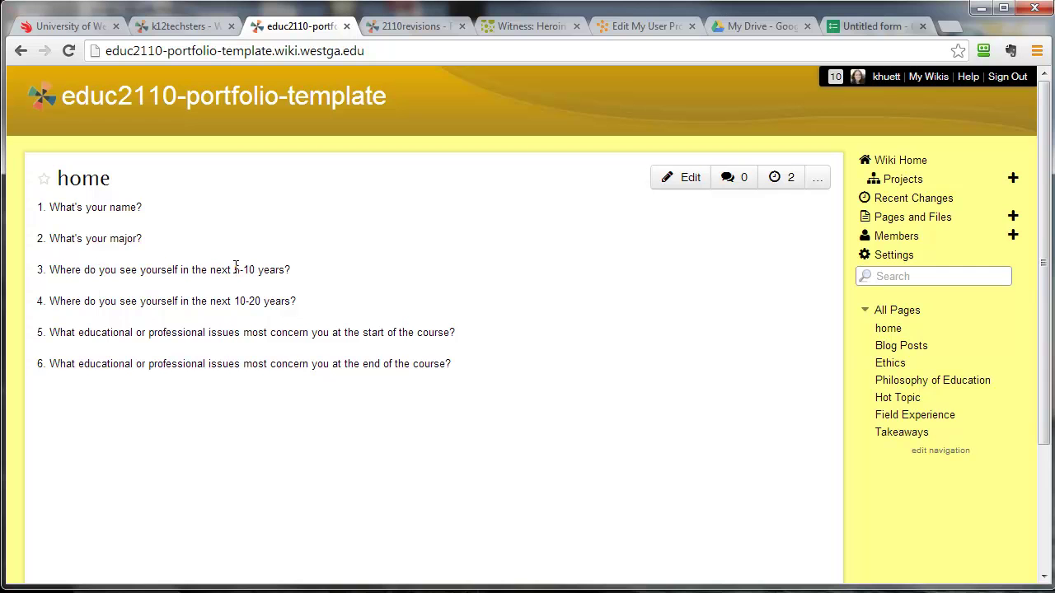
Highlight the template's questions 1–5 as the ones to answer, contrasting them with question 6.
{"action": "left_click_drag", "start_coordinate": [234, 270], "coordinate": [291, 270]}
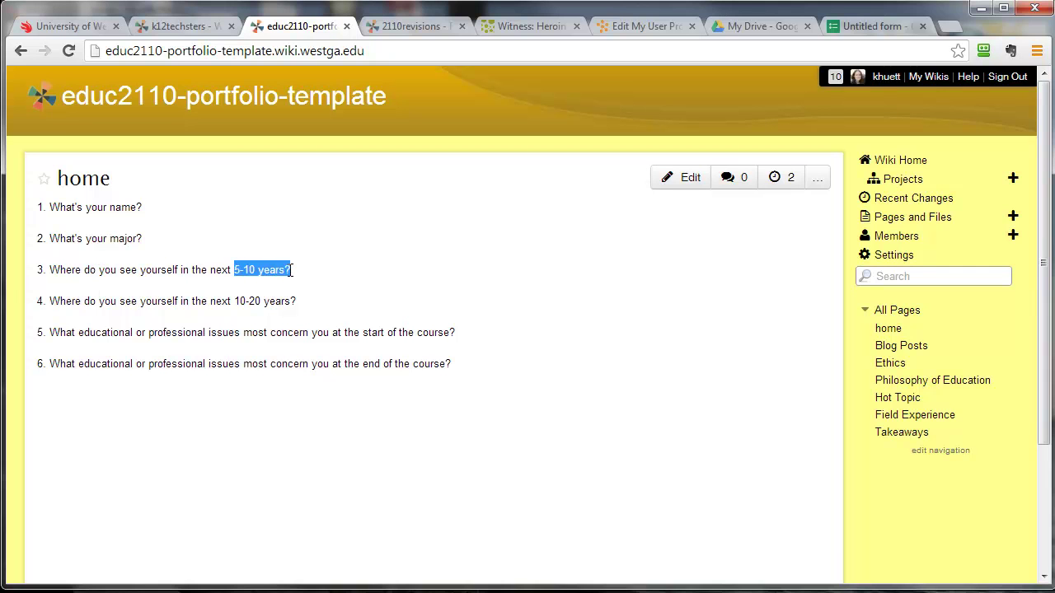
{"action": "left_click", "coordinate": [300, 279]}
{"action": "left_click_drag", "start_coordinate": [238, 302], "coordinate": [295, 302]}
{"action": "left_click", "coordinate": [304, 308]}
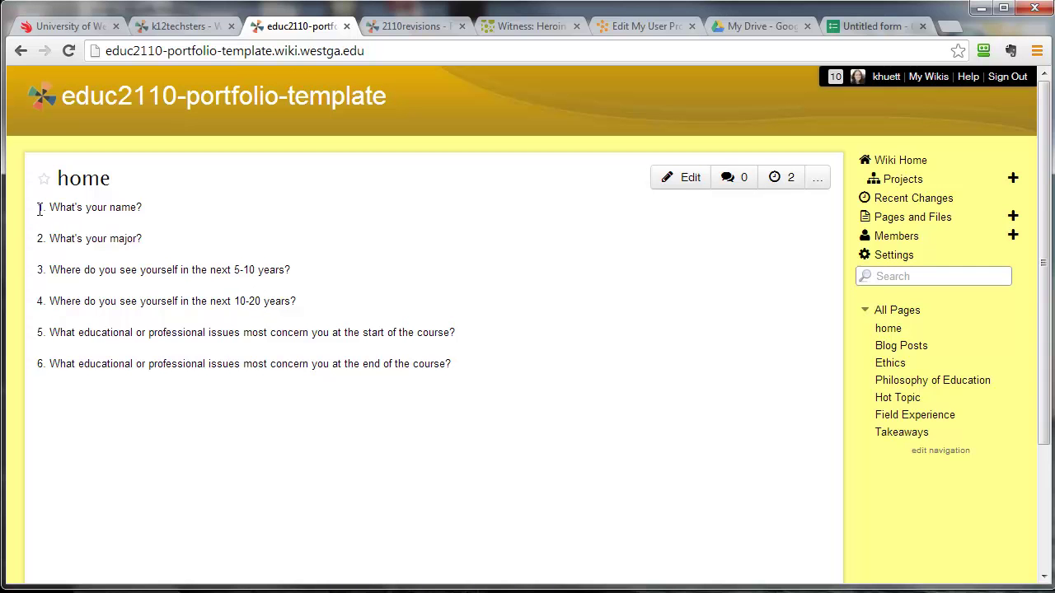
{"action": "left_click_drag", "start_coordinate": [39, 208], "coordinate": [561, 335]}
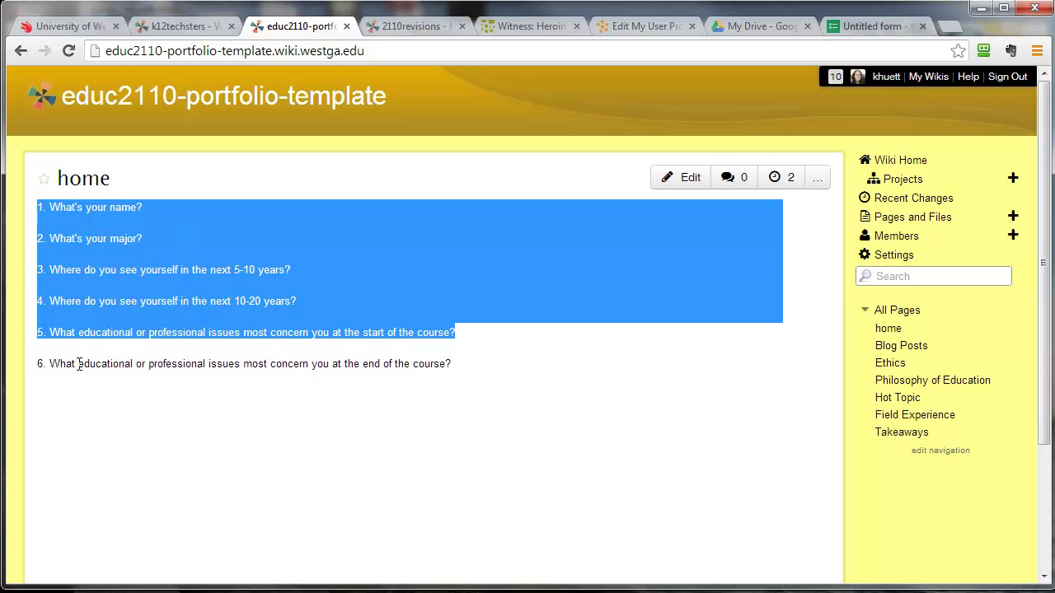
{"action": "left_click_drag", "start_coordinate": [37, 365], "coordinate": [522, 375]}
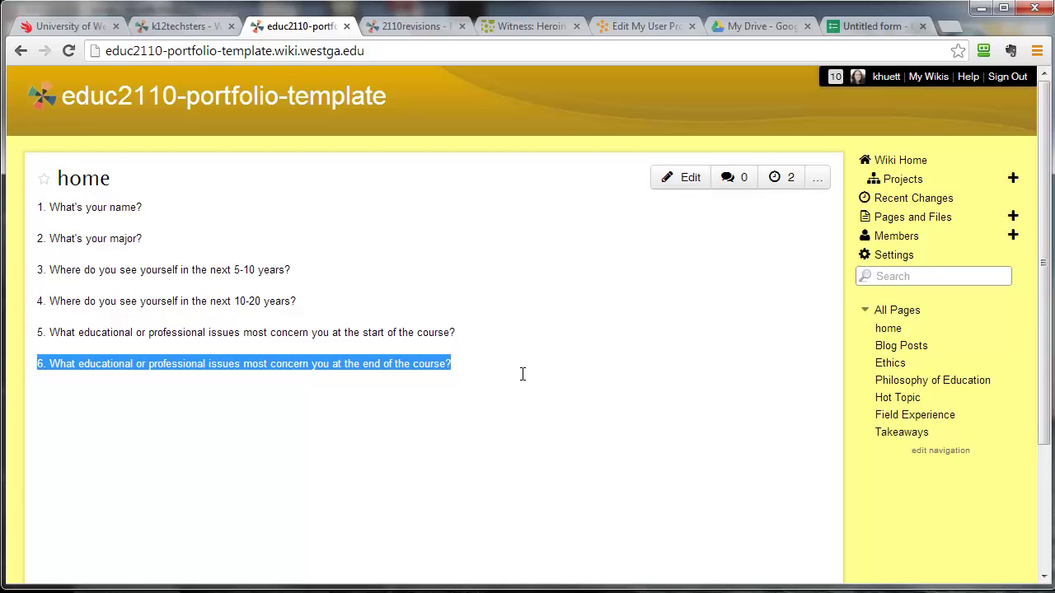
{"action": "left_click", "coordinate": [522, 379]}
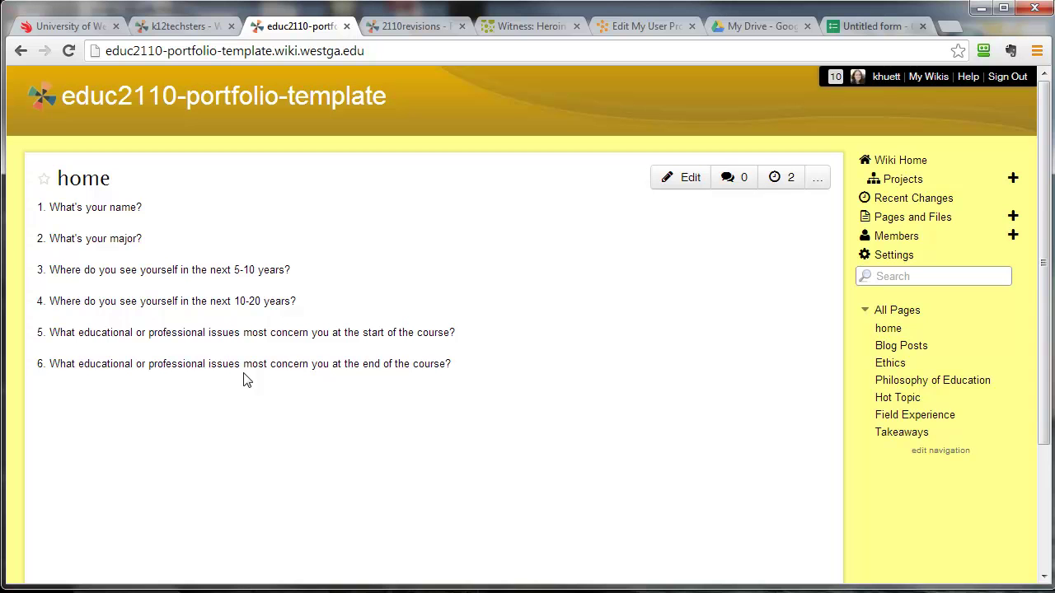
{"action": "left_click_drag", "start_coordinate": [39, 332], "coordinate": [471, 365]}
{"action": "left_click", "coordinate": [475, 369]}
Deselect the step 6 text and bring back the educ-sample home page with its six questions.
{"action": "left_click", "coordinate": [218, 30]}
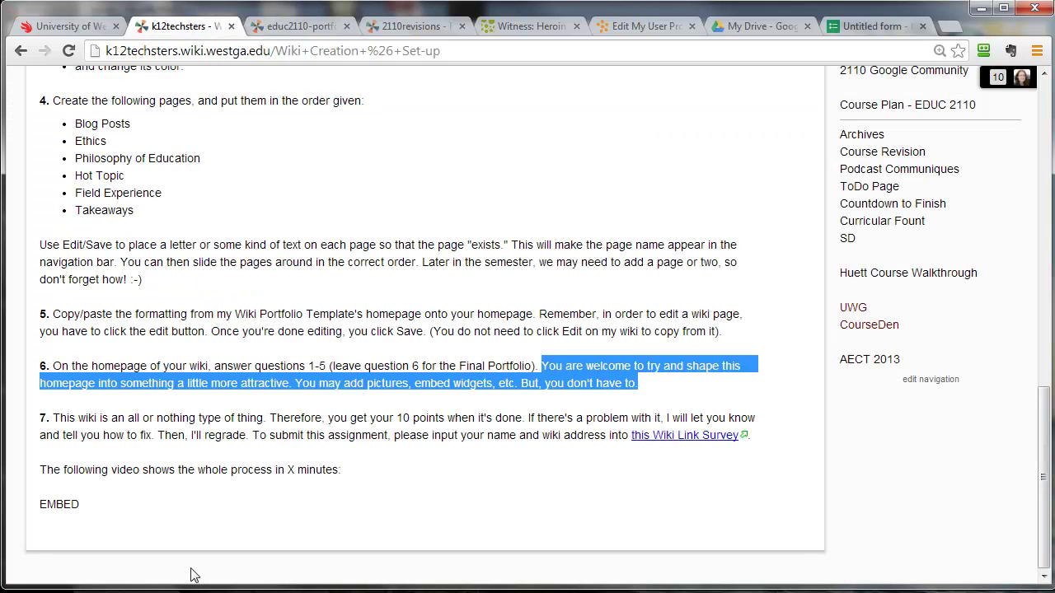
{"action": "left_click", "coordinate": [178, 527]}
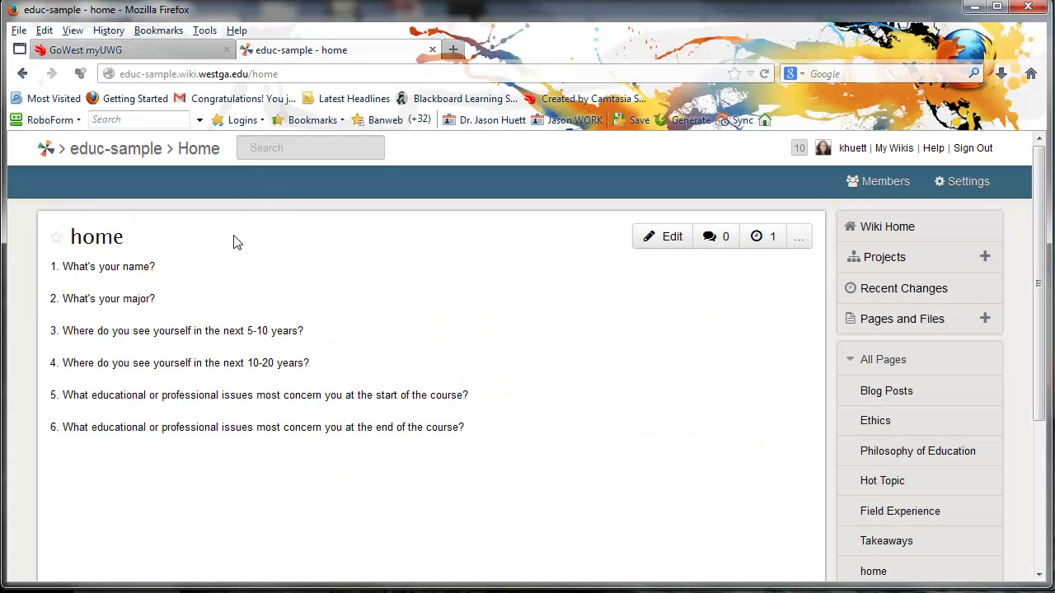
Visit the Blog Posts page, then return to the educ-sample.wiki.westga.edu root home page and select its URL.
{"action": "left_click", "coordinate": [102, 247]}
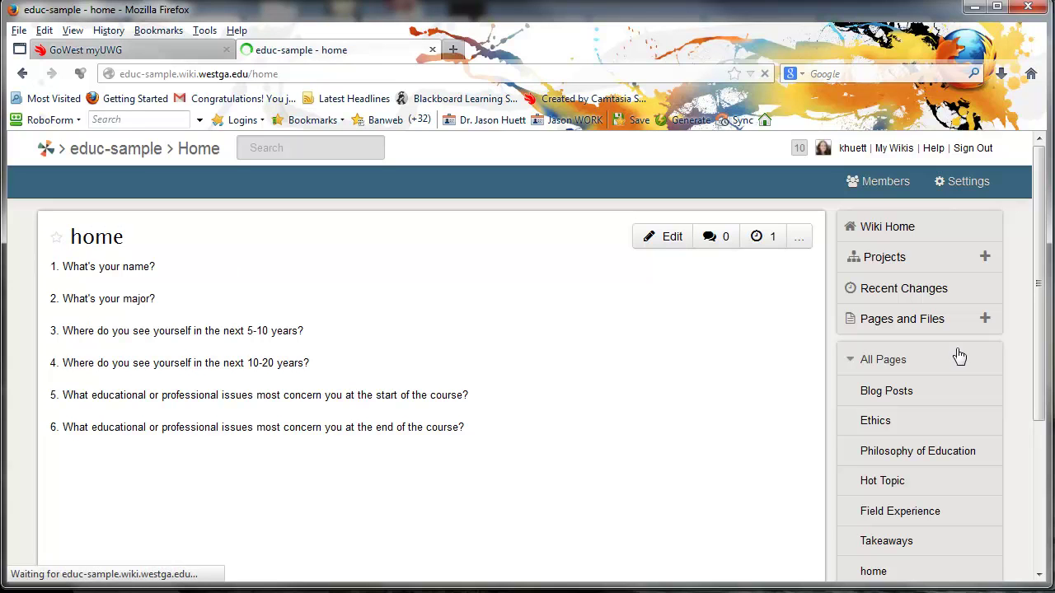
{"action": "left_click", "coordinate": [888, 395]}
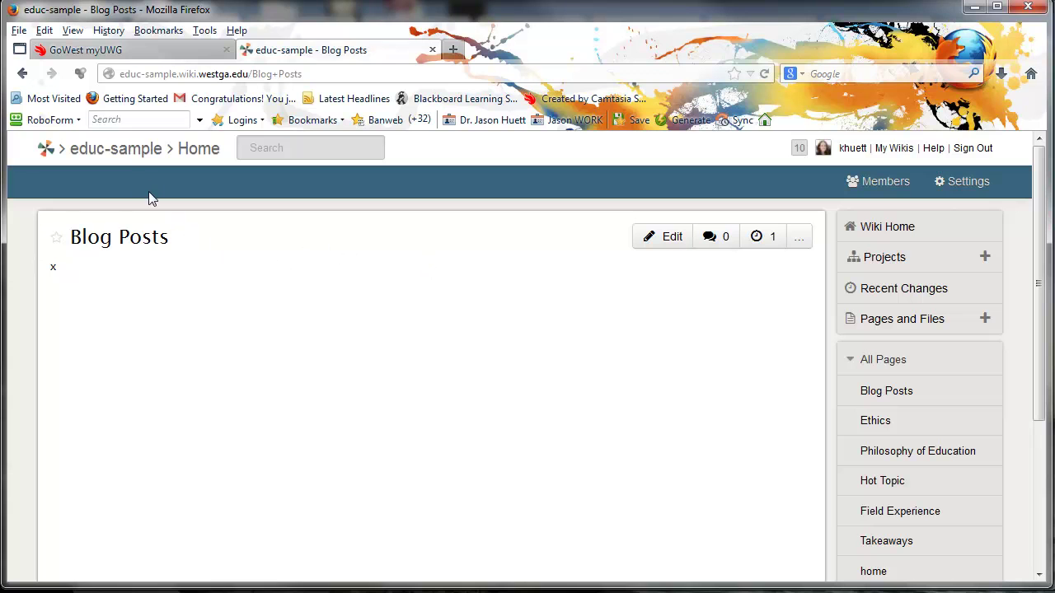
{"action": "left_click", "coordinate": [132, 156]}
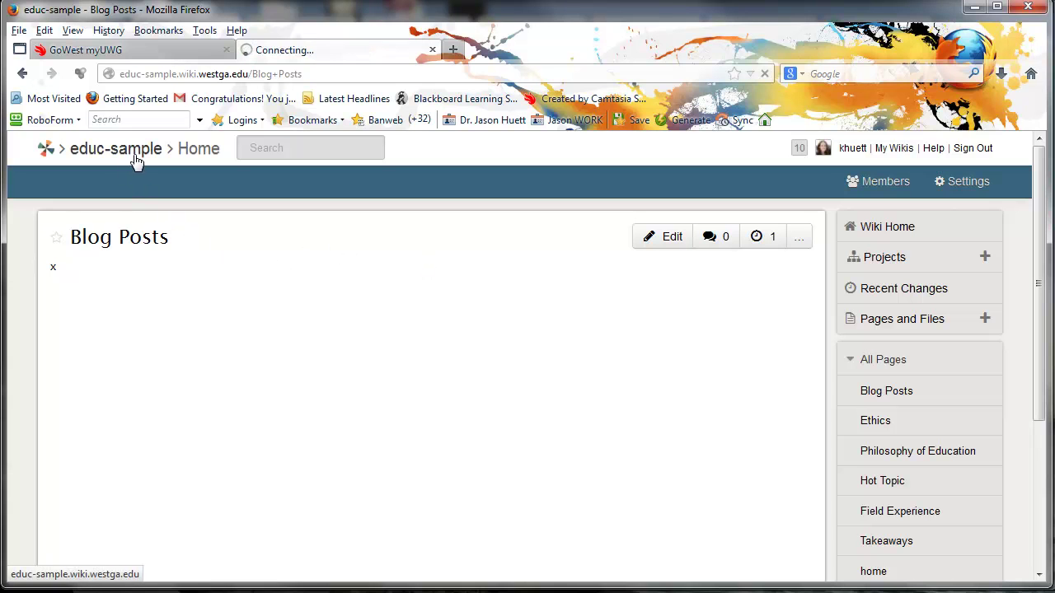
{"action": "left_click", "coordinate": [174, 73]}
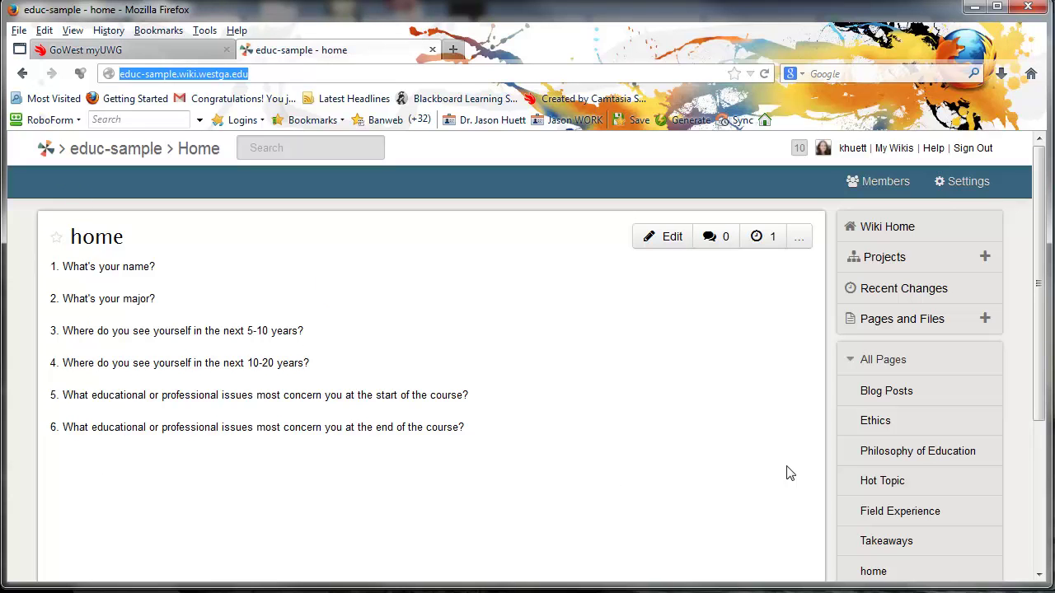
Place Notepad beside the browser and cut the six old page names from it.
{"action": "left_click_drag", "start_coordinate": [1045, 432], "coordinate": [782, 432]}
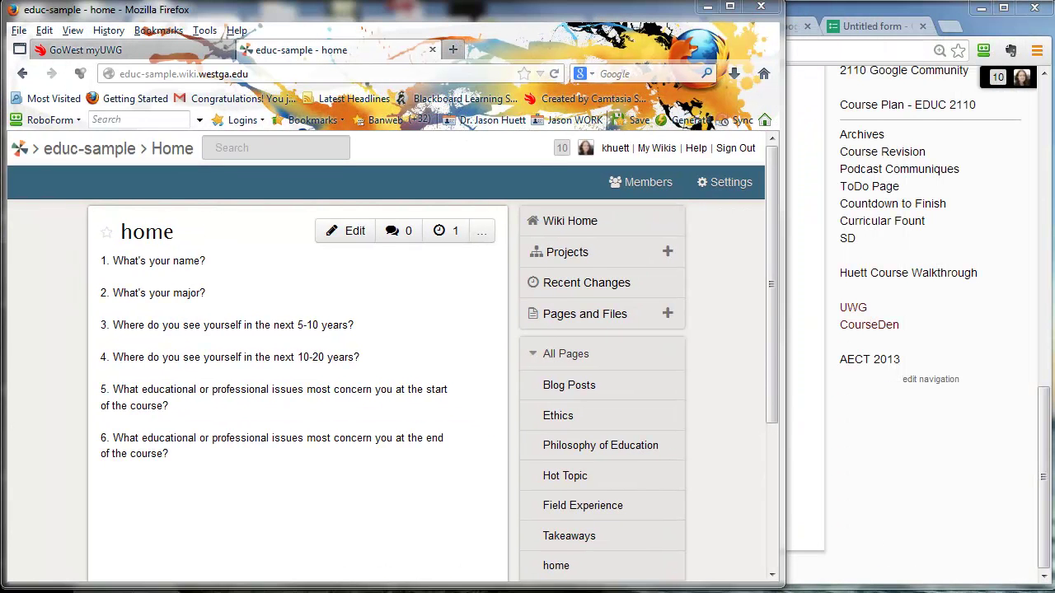
{"action": "left_click_drag", "start_coordinate": [980, 586], "coordinate": [969, 182]}
{"action": "left_click_drag", "start_coordinate": [872, 305], "coordinate": [787, 236]}
{"action": "key", "text": "ctrl+x"}
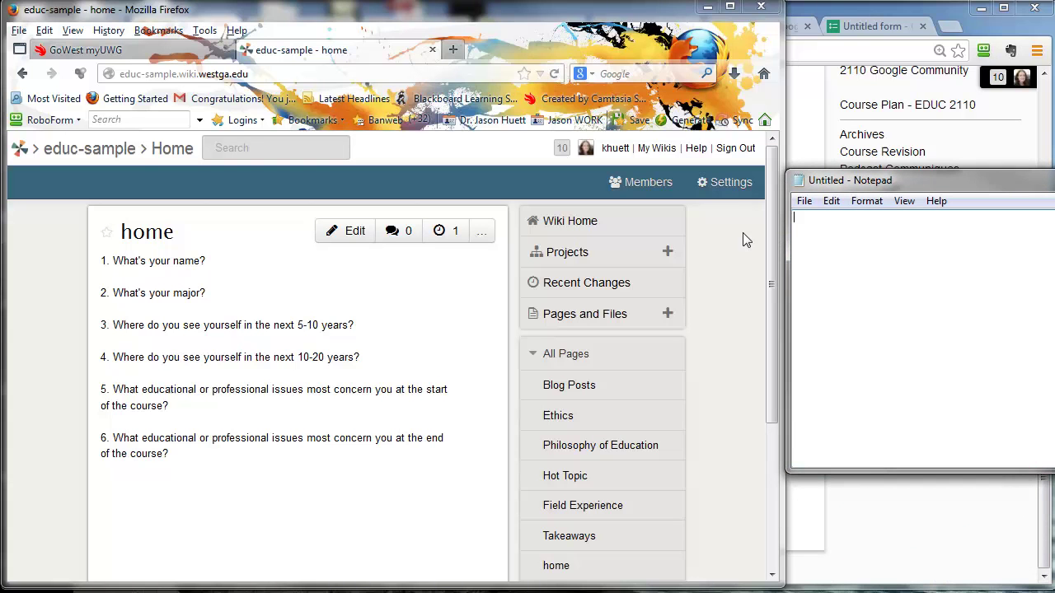
{"action": "left_click", "coordinate": [192, 74]}
{"action": "left_click", "coordinate": [193, 74]}
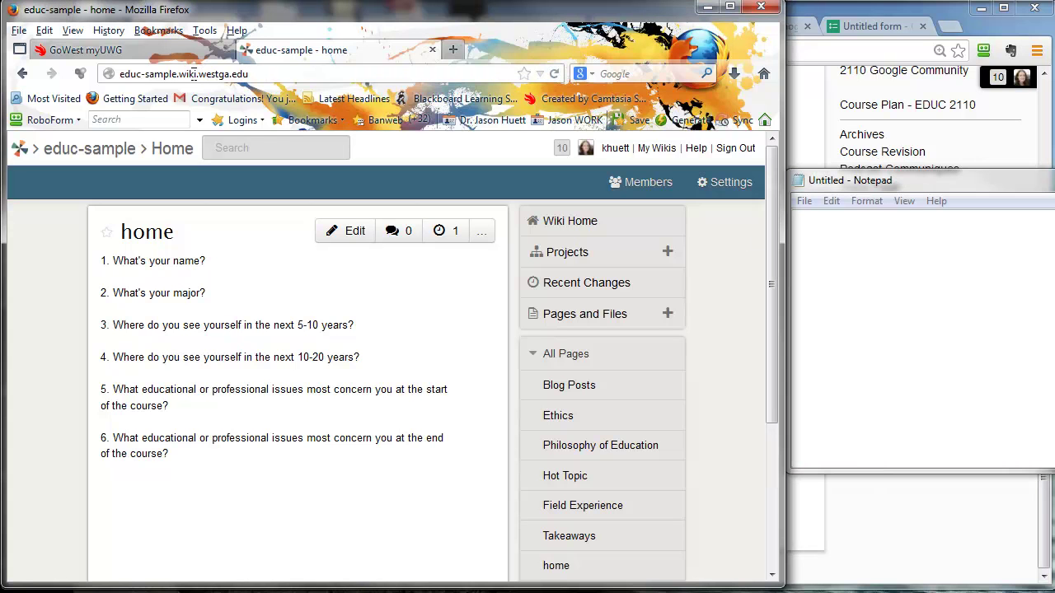
{"action": "left_click_drag", "start_coordinate": [250, 74], "coordinate": [114, 74]}
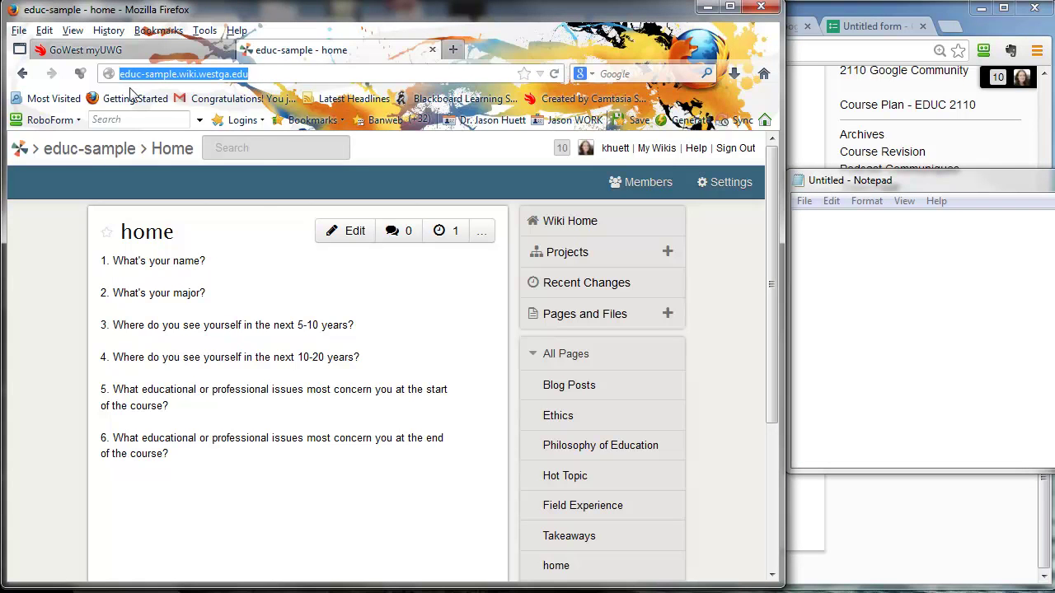
{"action": "right_click", "coordinate": [163, 80]}
{"action": "left_click", "coordinate": [202, 127]}
{"action": "right_click", "coordinate": [814, 228]}
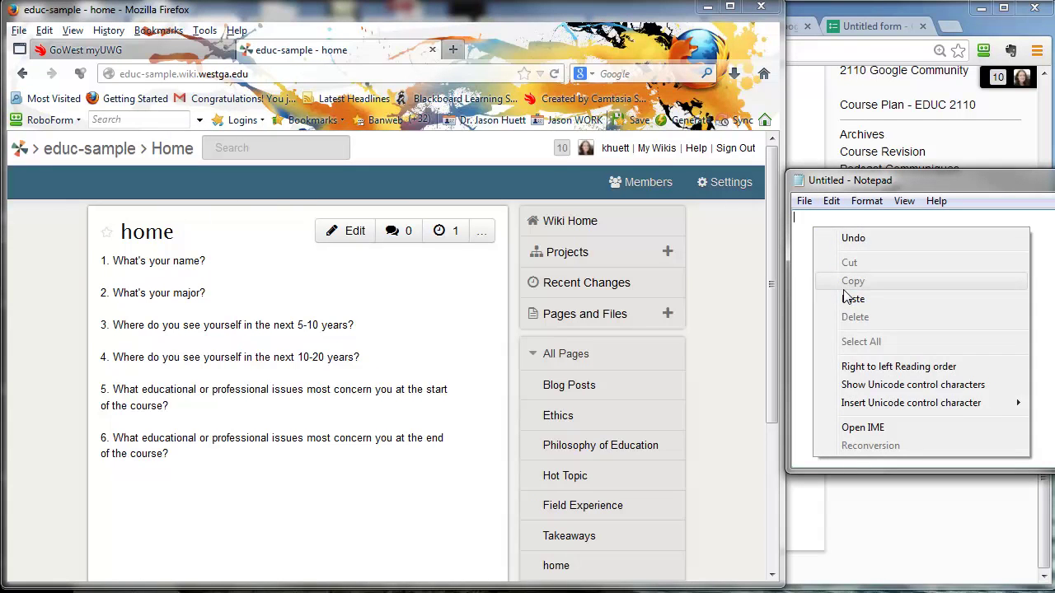
{"action": "left_click", "coordinate": [844, 302]}
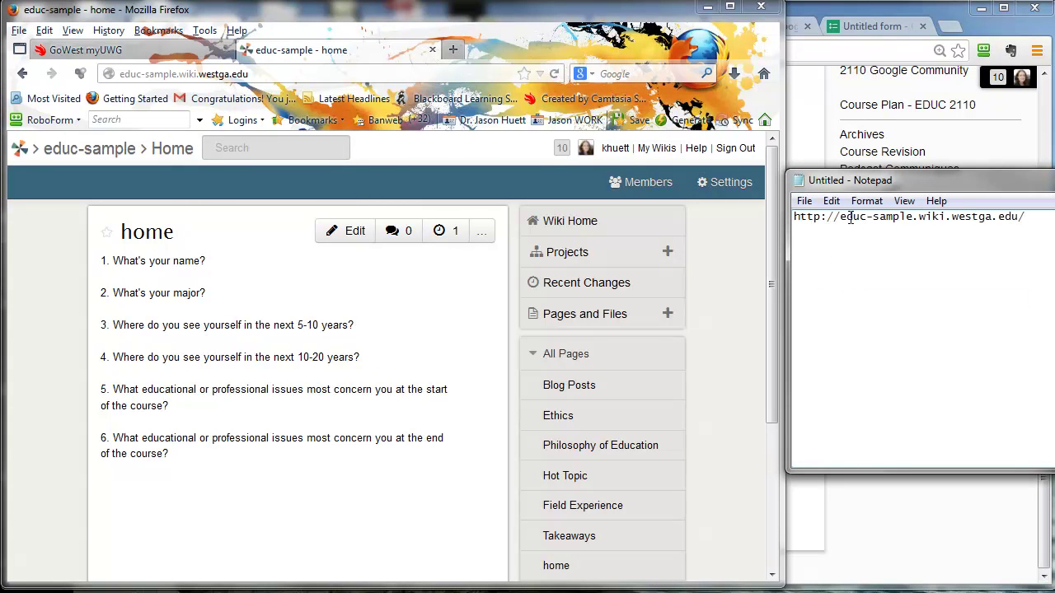
{"action": "left_click_drag", "start_coordinate": [840, 217], "coordinate": [1030, 217]}
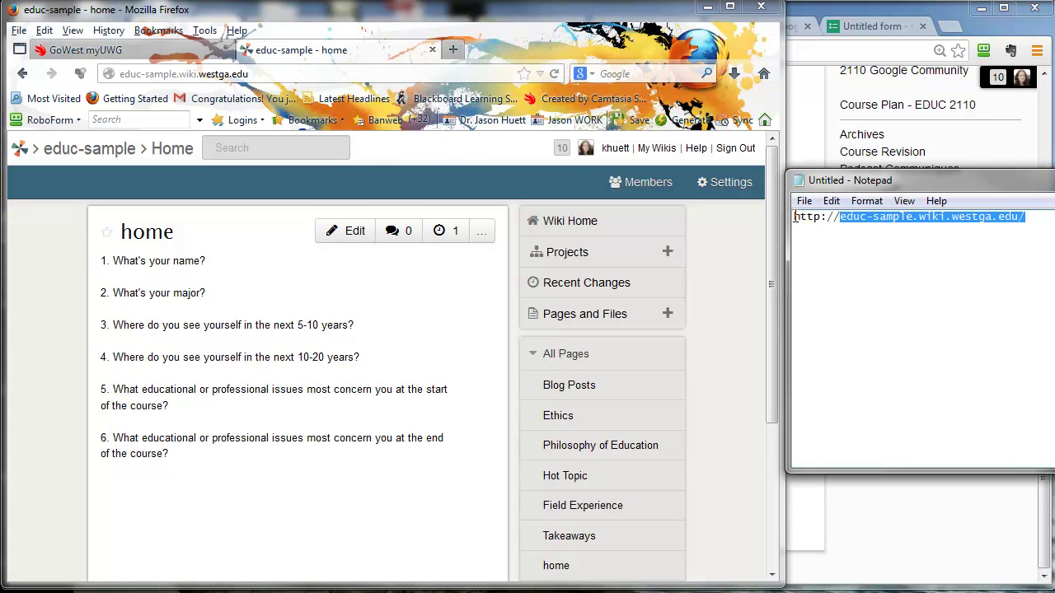
{"action": "left_click_drag", "start_coordinate": [794, 218], "coordinate": [840, 219]}
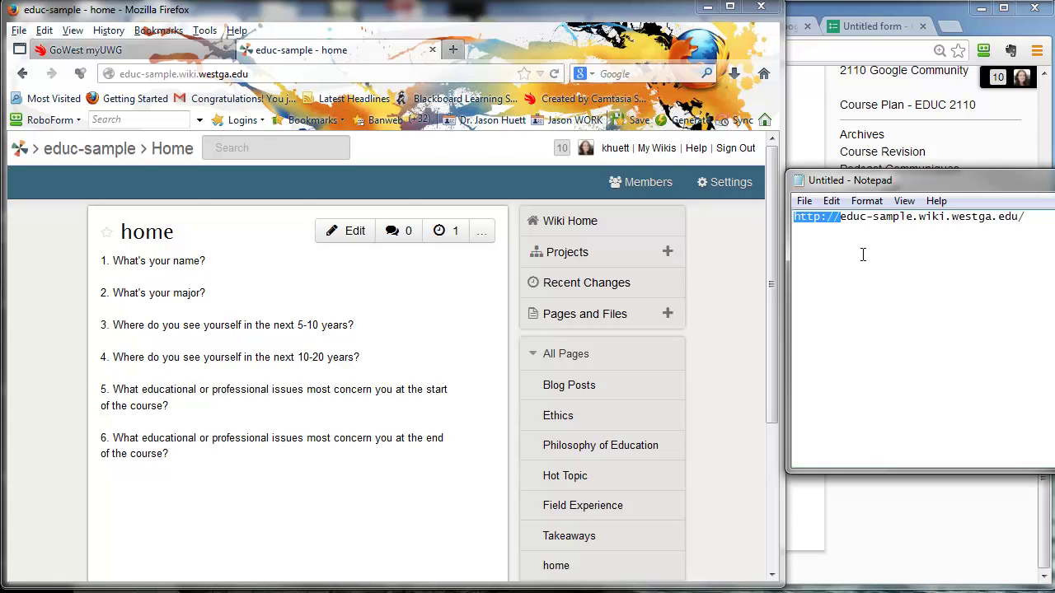
{"action": "left_click", "coordinate": [826, 223]}
Copy the full wiki address from the browser's address bar again.
{"action": "left_click", "coordinate": [224, 74]}
{"action": "left_click", "coordinate": [223, 74]}
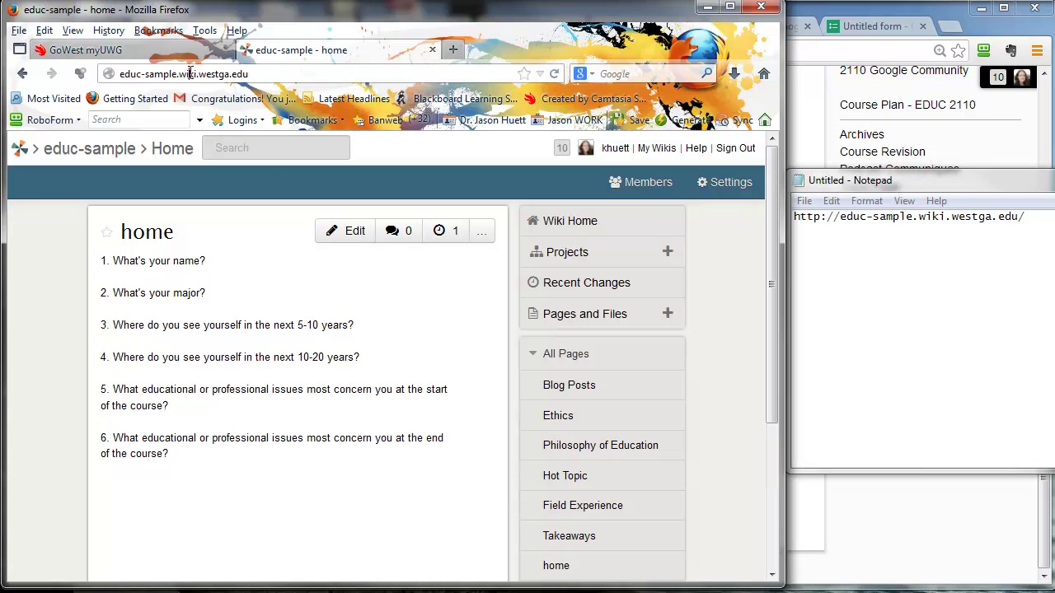
{"action": "left_click_drag", "start_coordinate": [257, 74], "coordinate": [107, 74]}
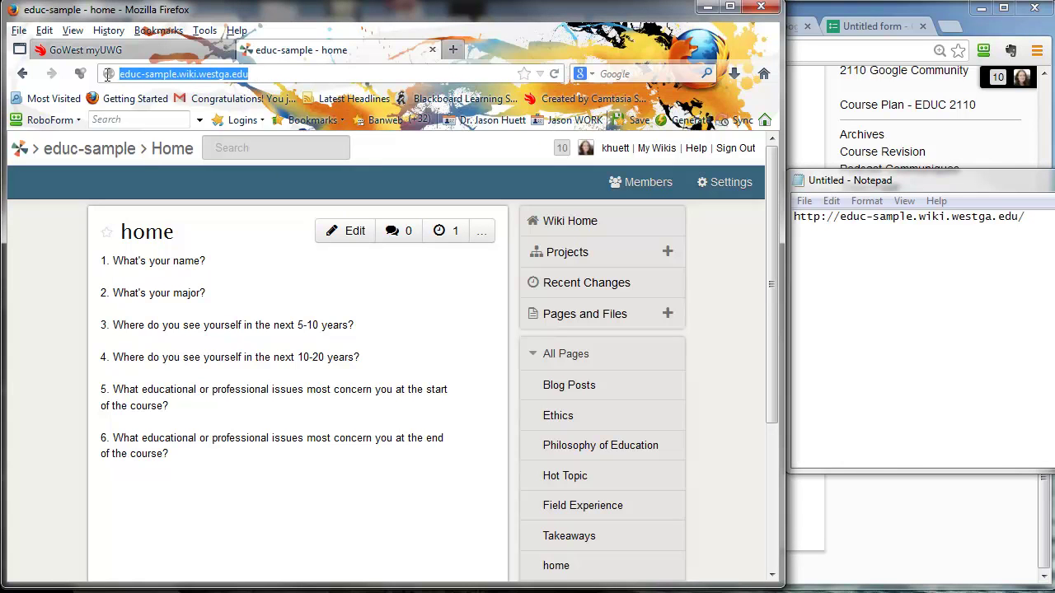
{"action": "right_click", "coordinate": [181, 73]}
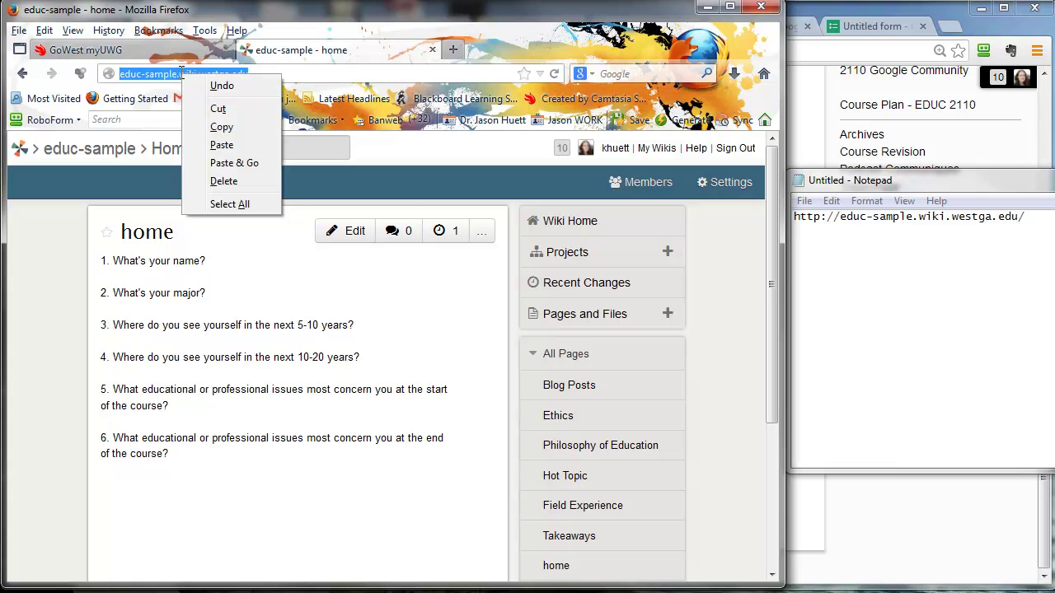
{"action": "left_click", "coordinate": [215, 123]}
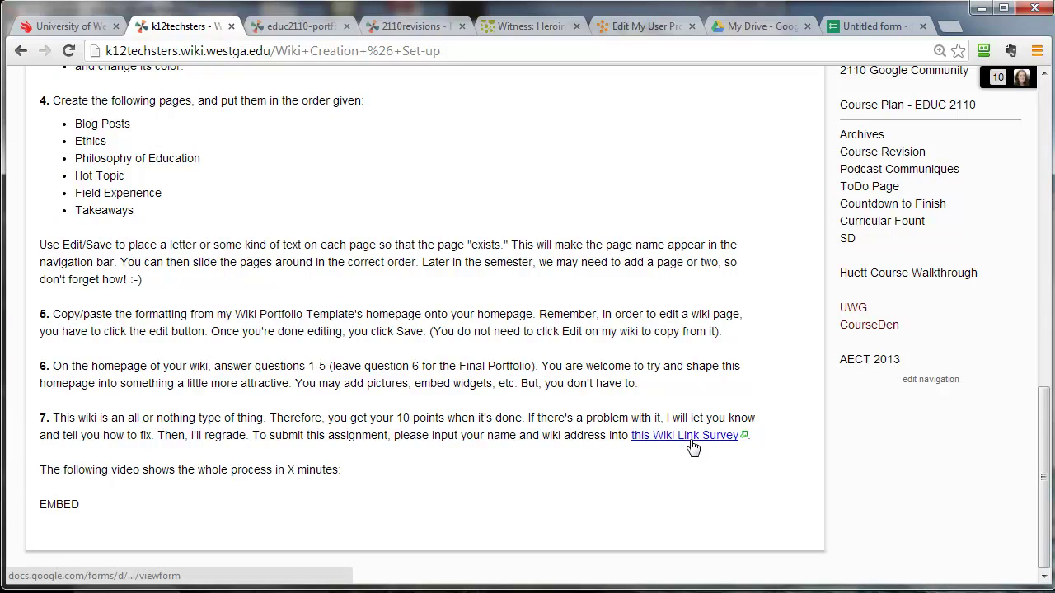
Fill in the Wiki Survey, EDUC 2110 with the student's name and pasted wiki link, then submit.
{"action": "left_click", "coordinate": [692, 440]}
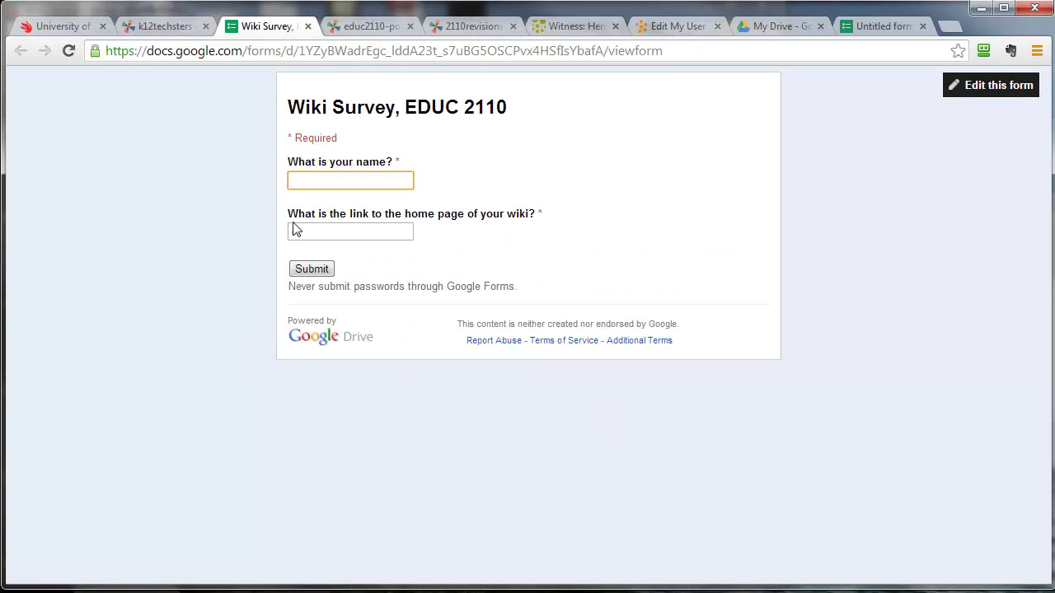
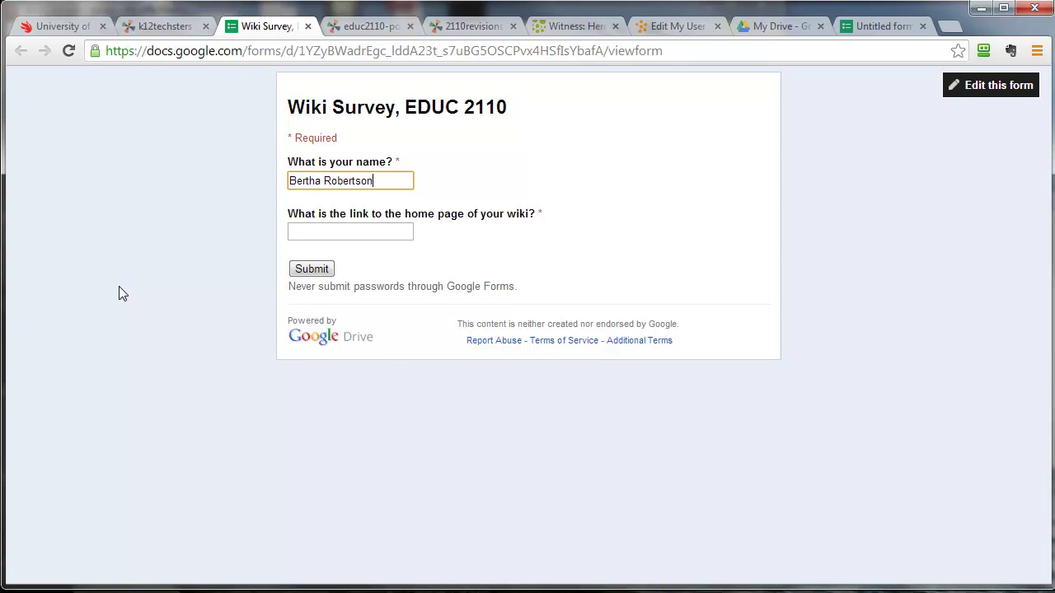
{"action": "right_click", "coordinate": [367, 236]}
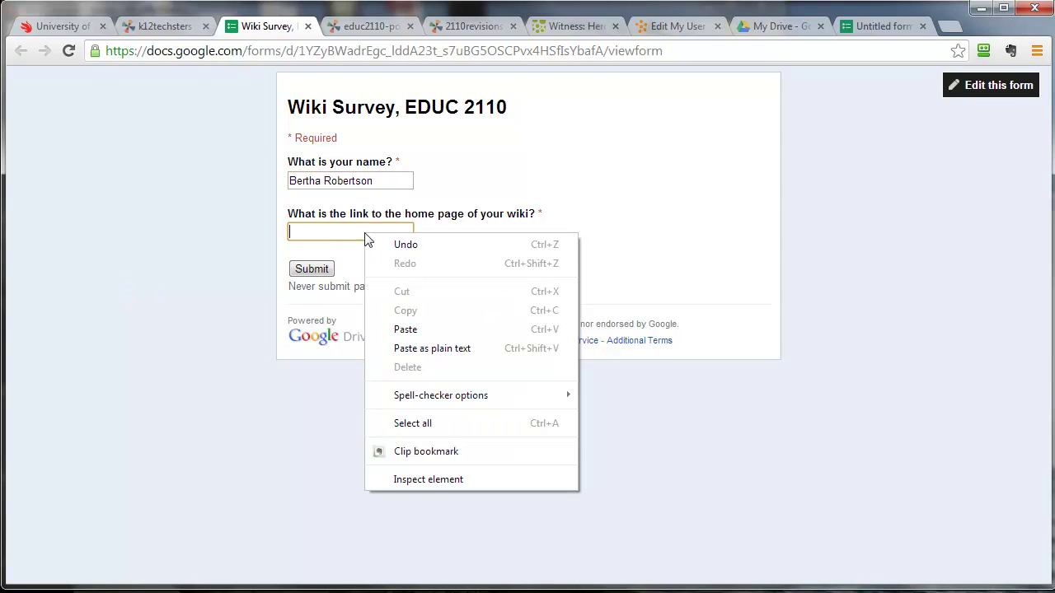
{"action": "left_click", "coordinate": [405, 329]}
{"action": "left_click", "coordinate": [310, 271]}
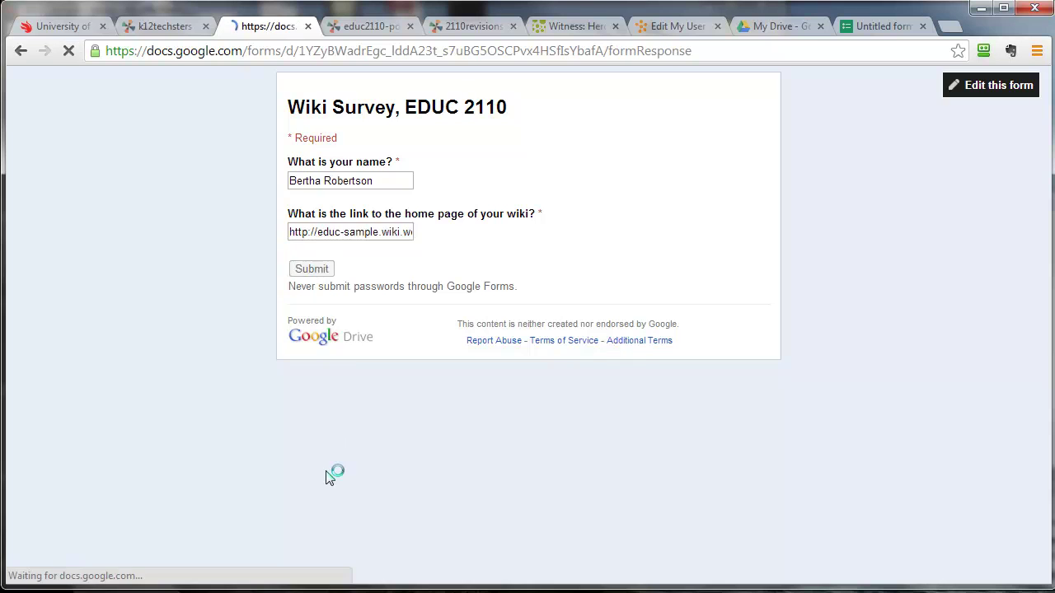